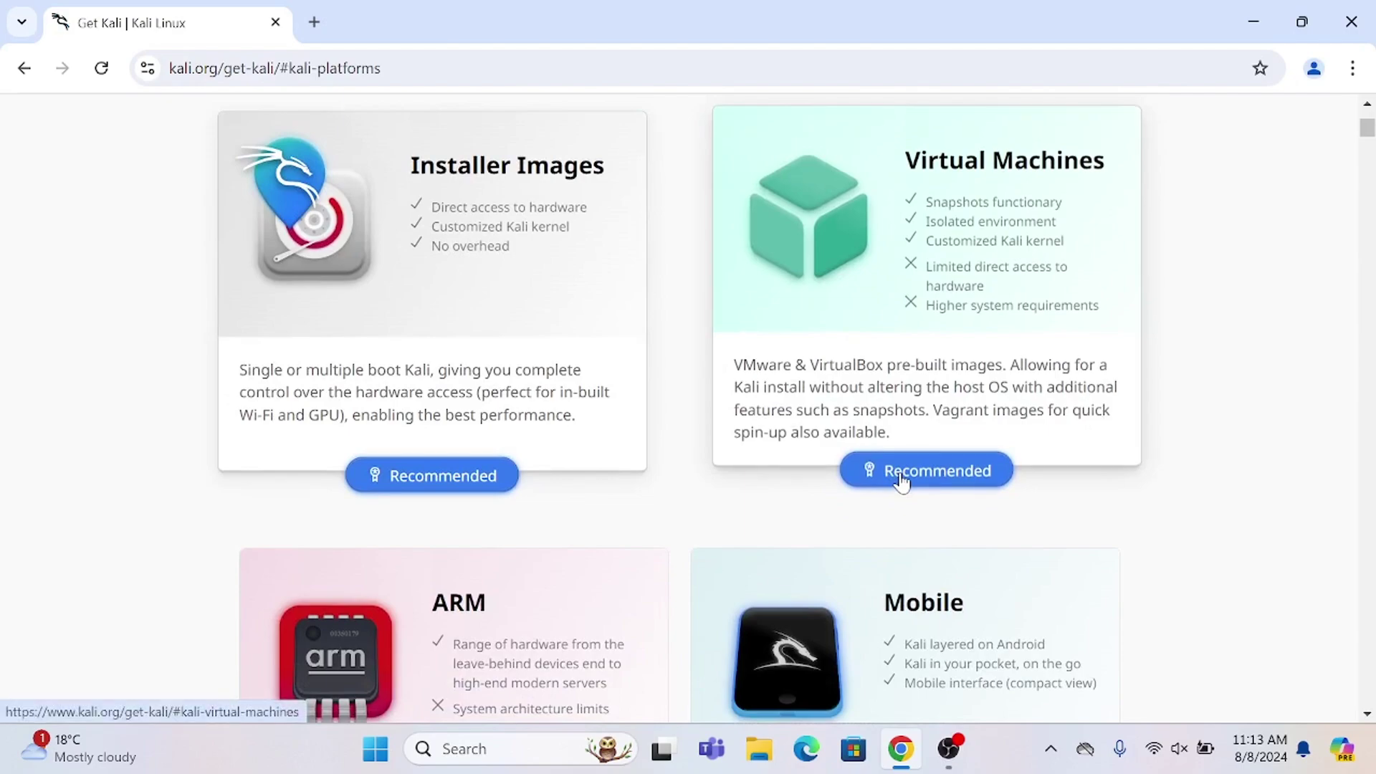
# Download the 64-bit VirtualBox image from Kali's pre-built virtual machines and check the download
pyautogui.click(902, 471)
pyautogui.scroll(-3, 902, 483)
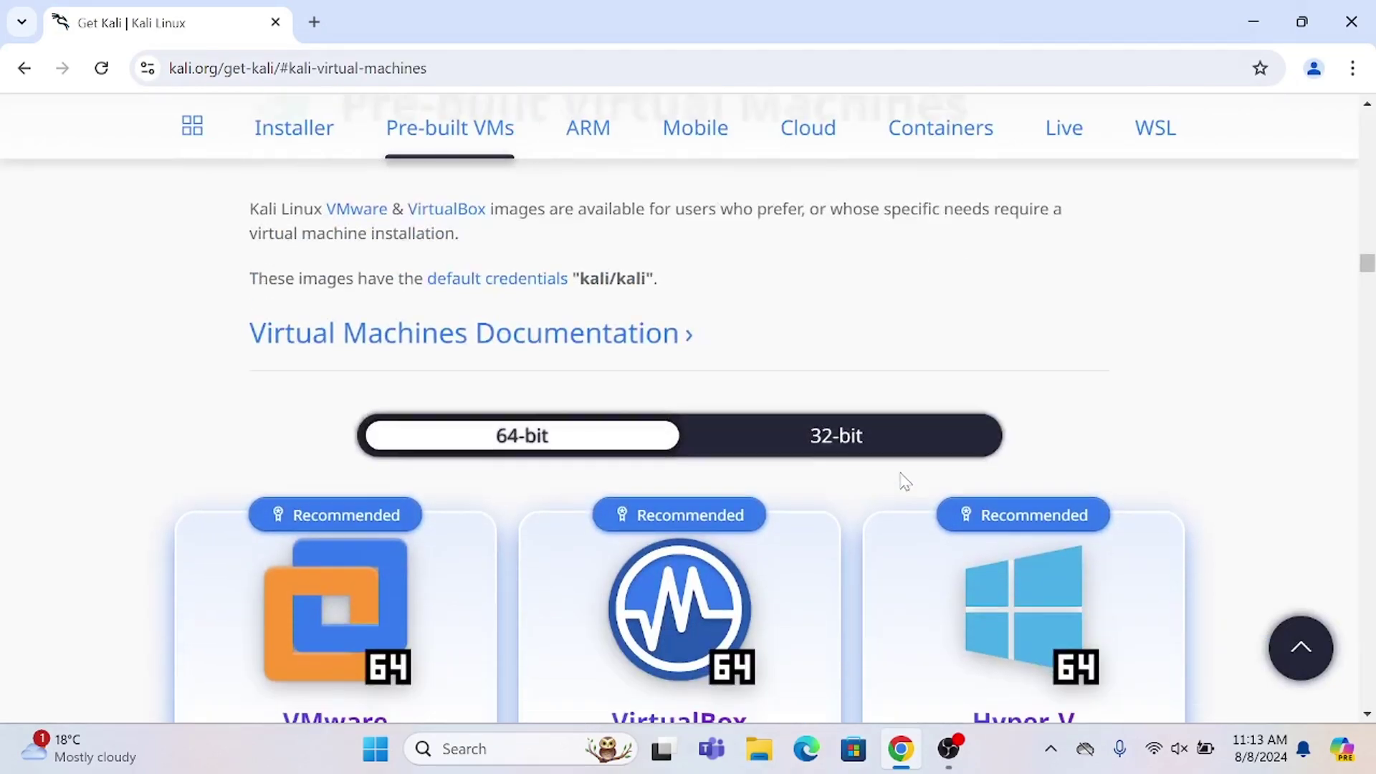
pyautogui.scroll(-5, 902, 483)
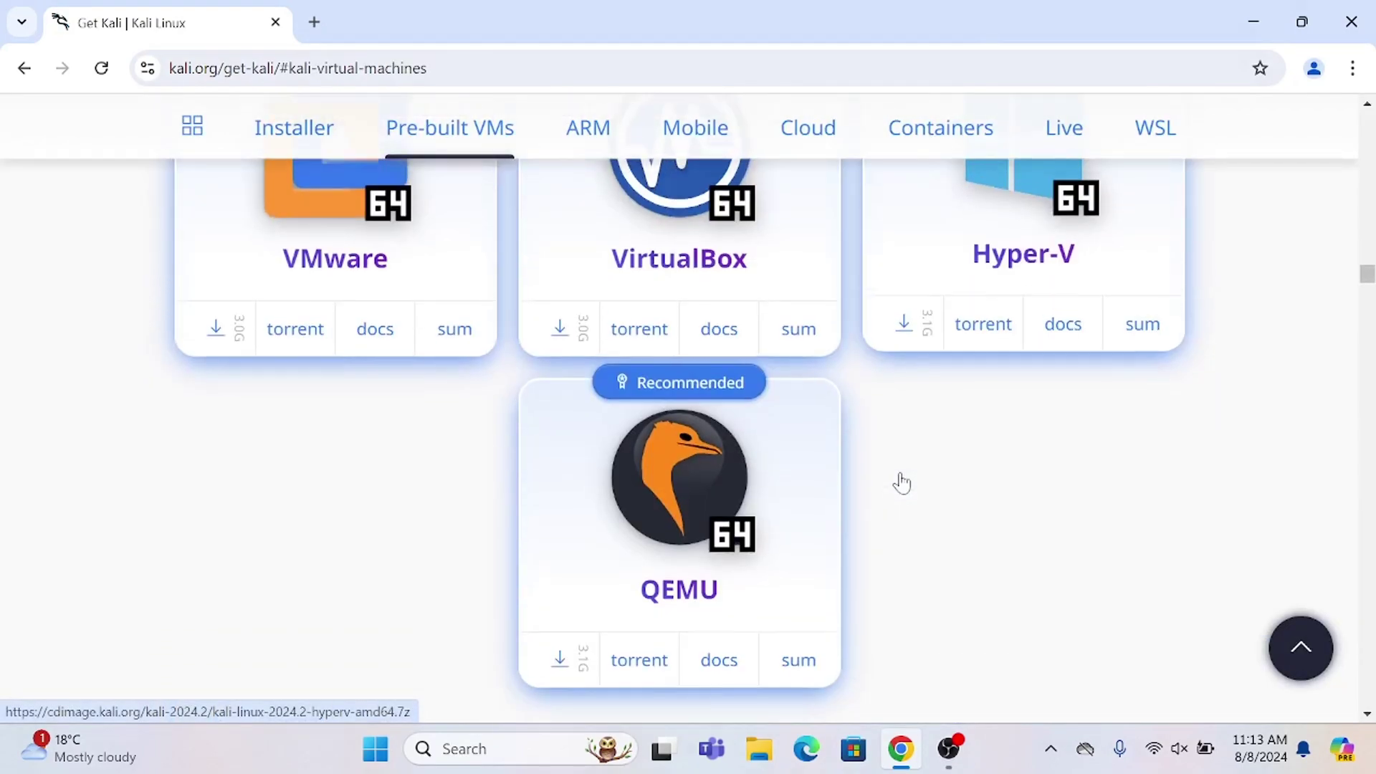
pyautogui.scroll(2, 902, 483)
pyautogui.scroll(1, 901, 481)
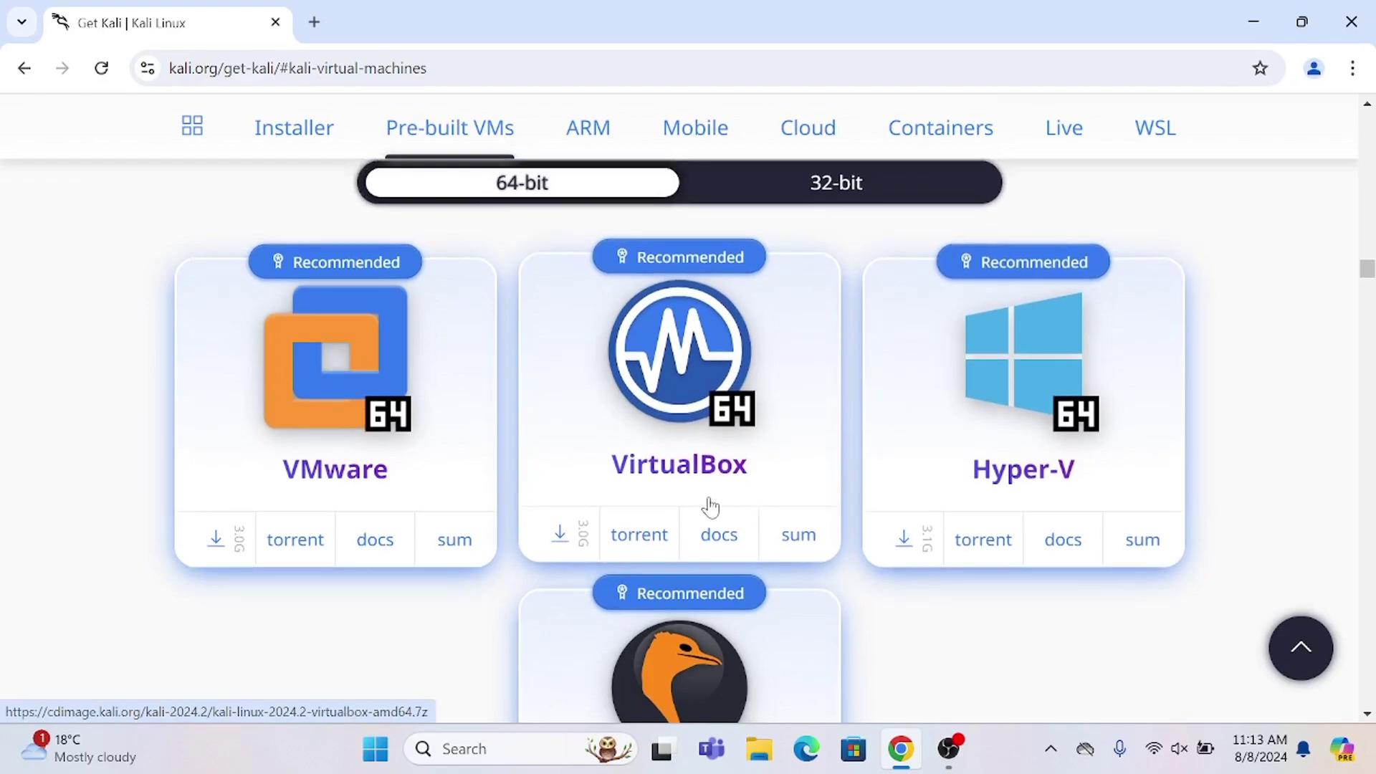
pyautogui.click(570, 536)
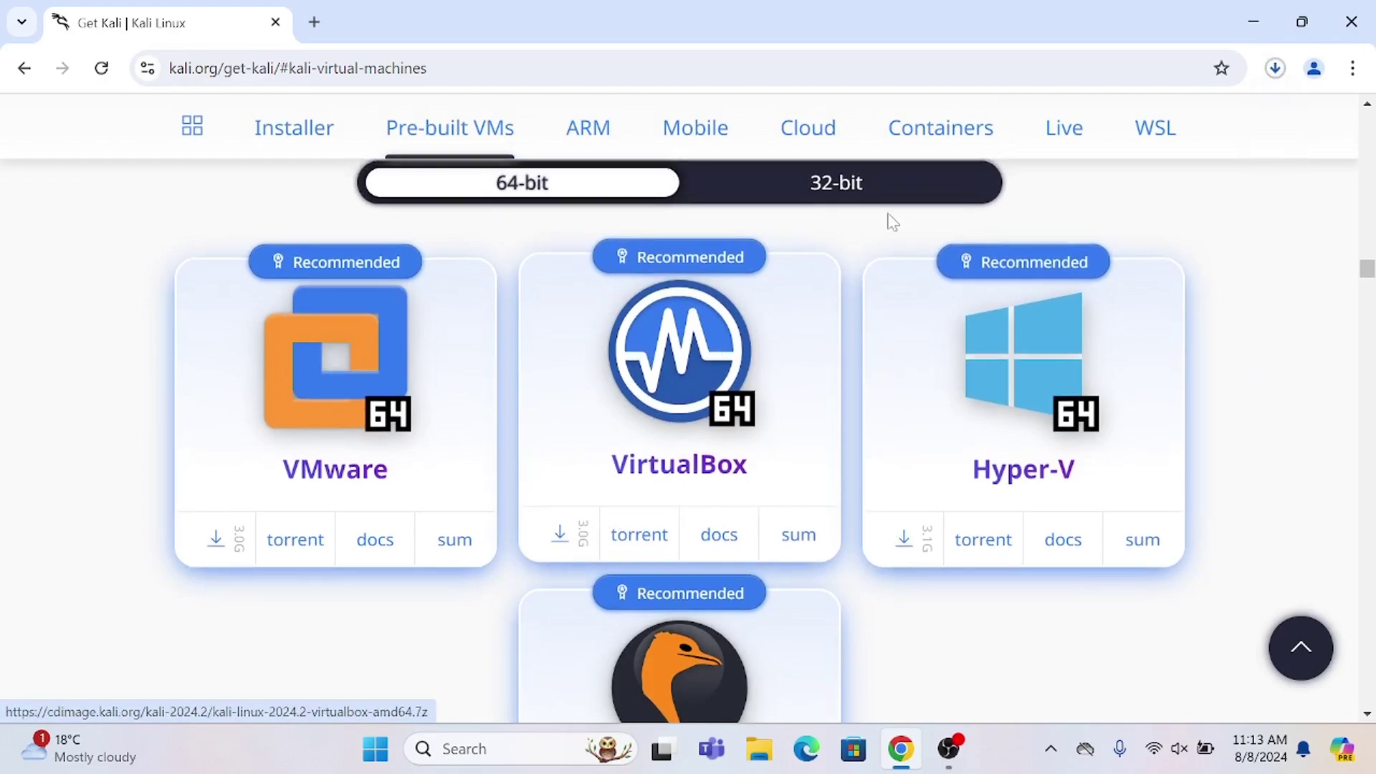
pyautogui.click(1273, 69)
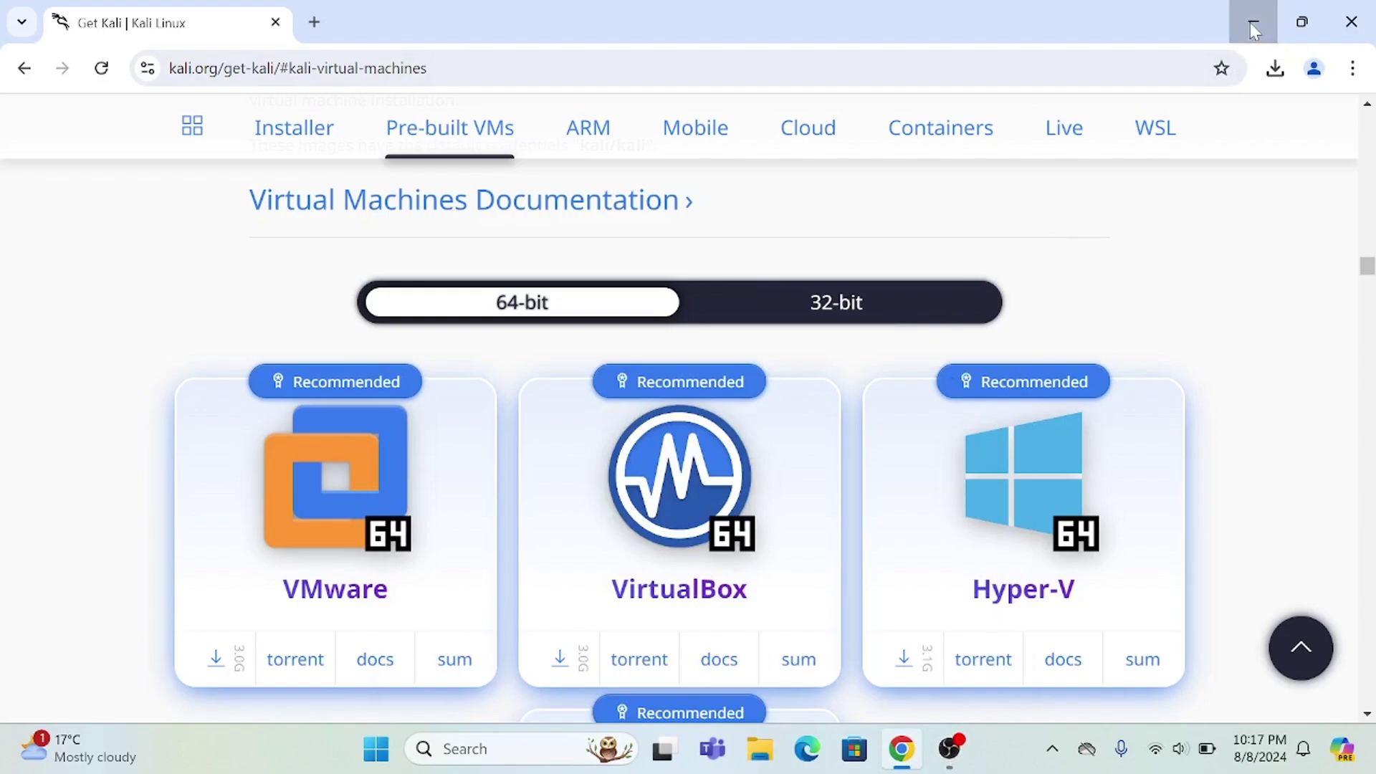
# Minimize the browser and extract the kali-linux-2024.2-virtualbox-amd64 archive from Downloads into the suggested folder
pyautogui.click(1253, 29)
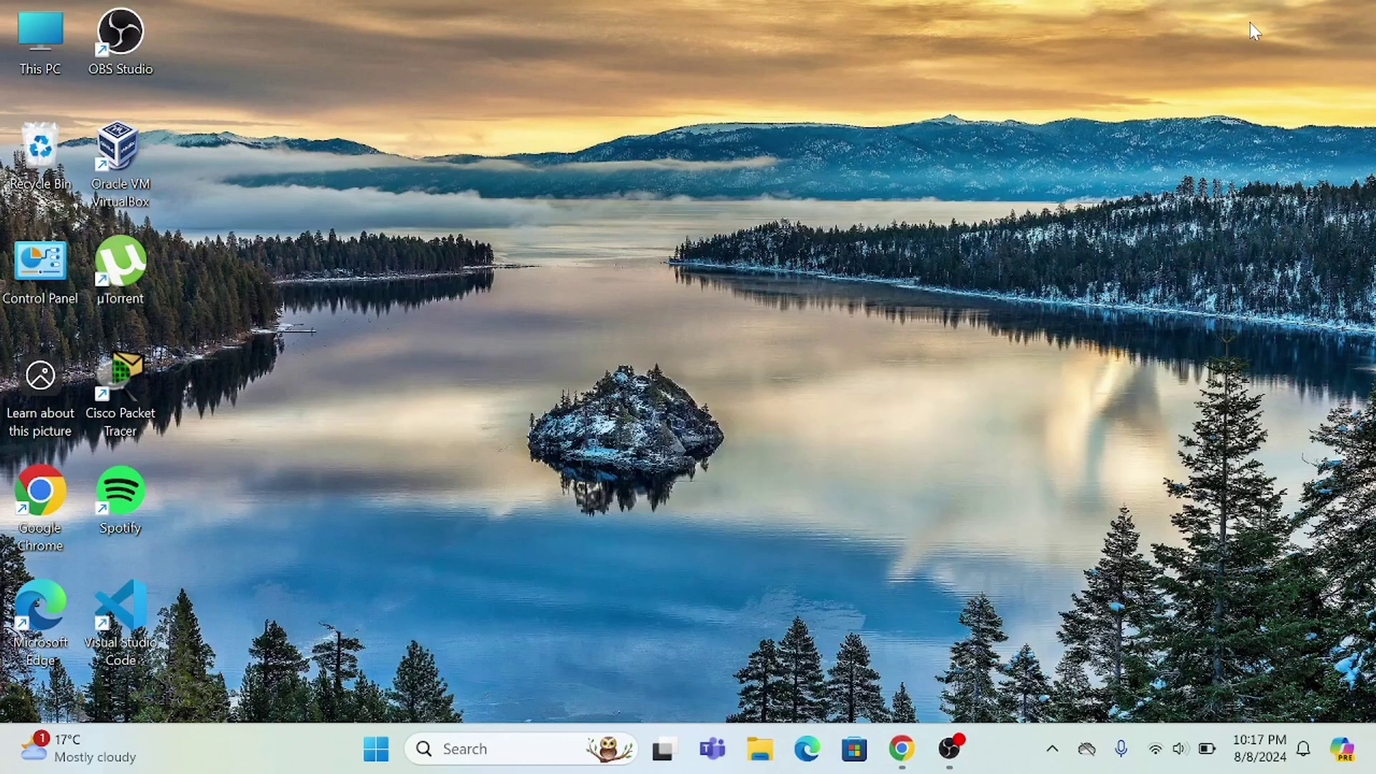
pyautogui.click(760, 749)
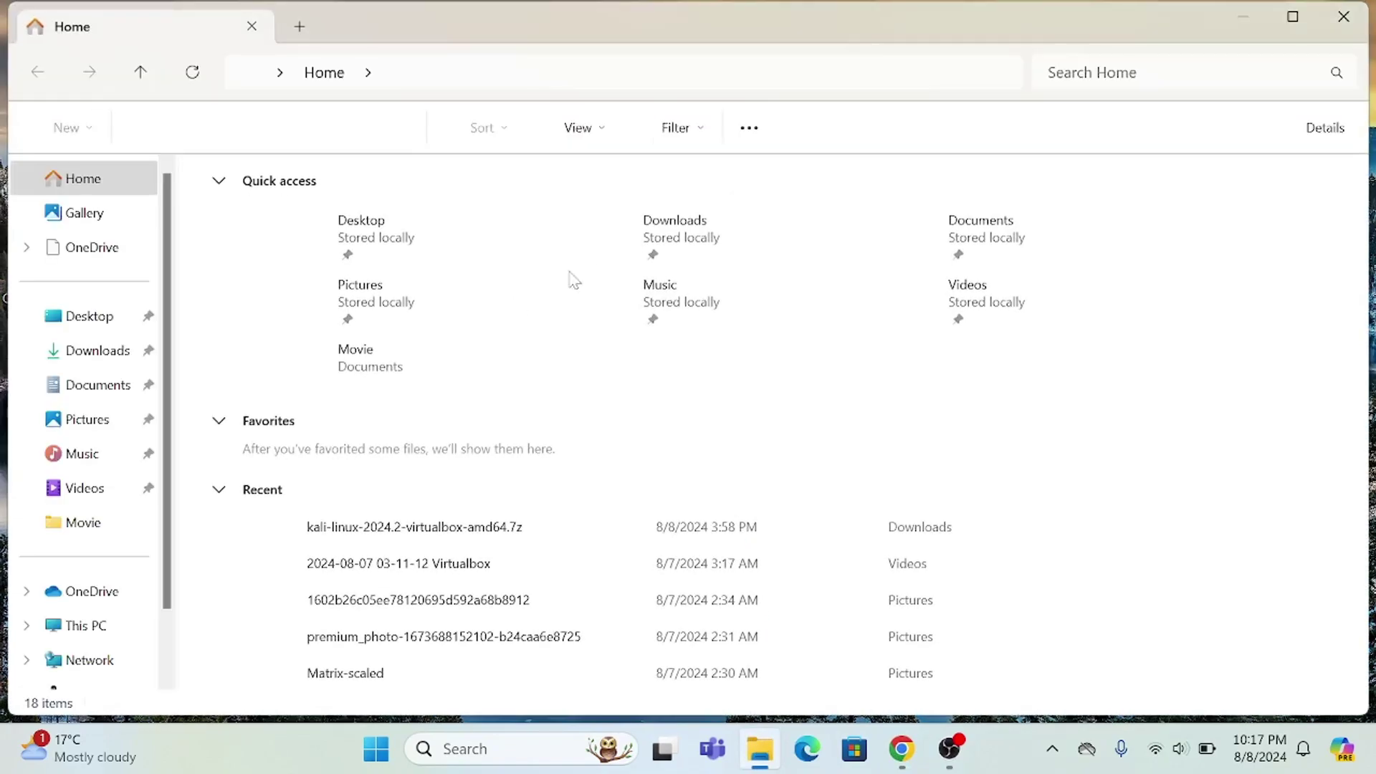
pyautogui.doubleClick(680, 240)
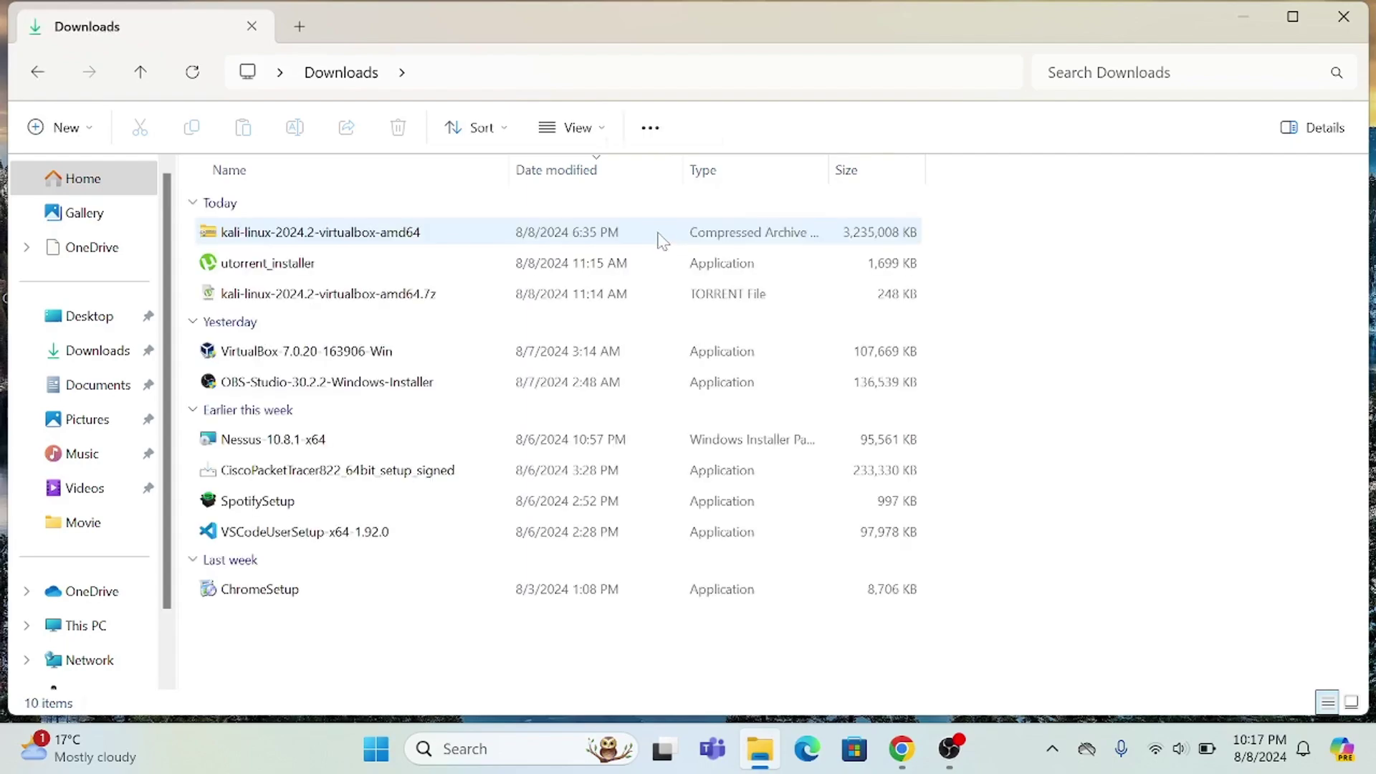
pyautogui.click(620, 233)
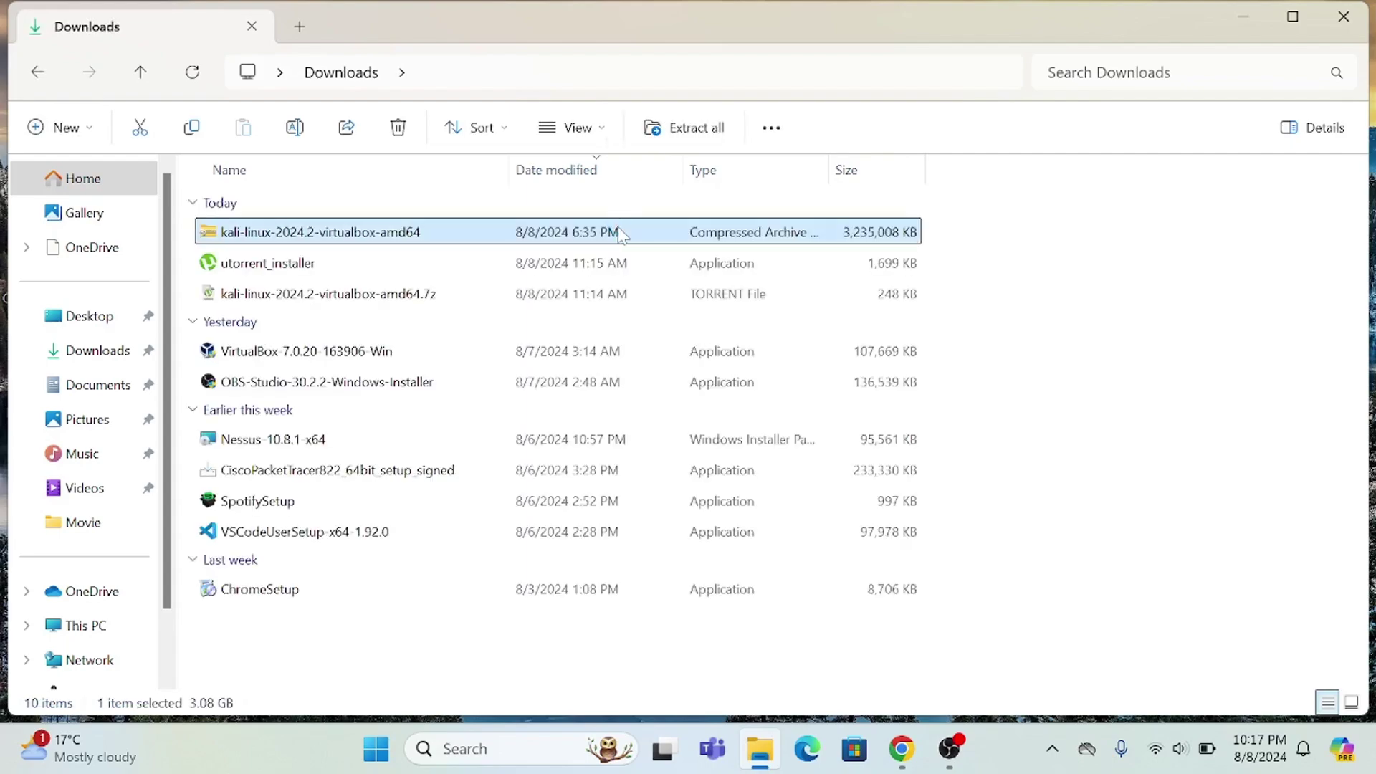
pyautogui.rightClick(620, 233)
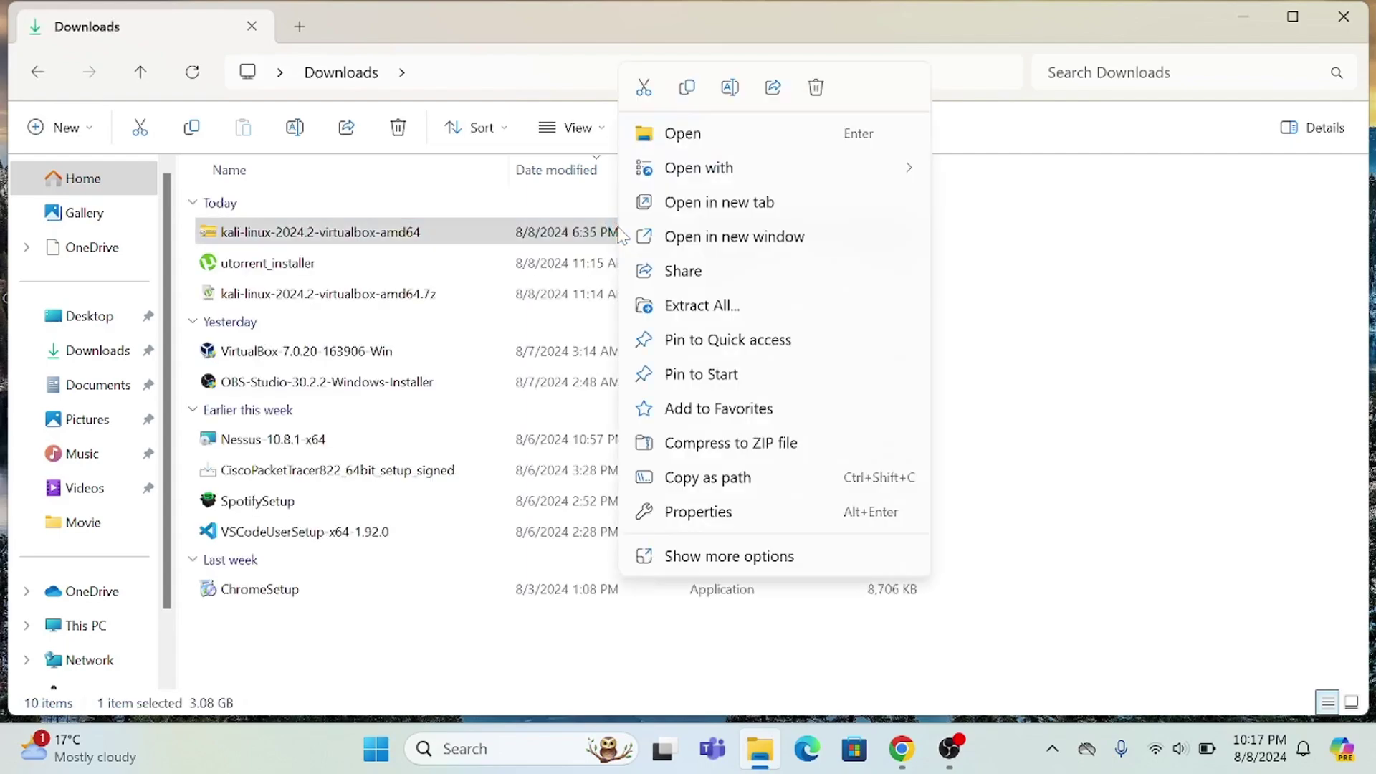
pyautogui.click(694, 307)
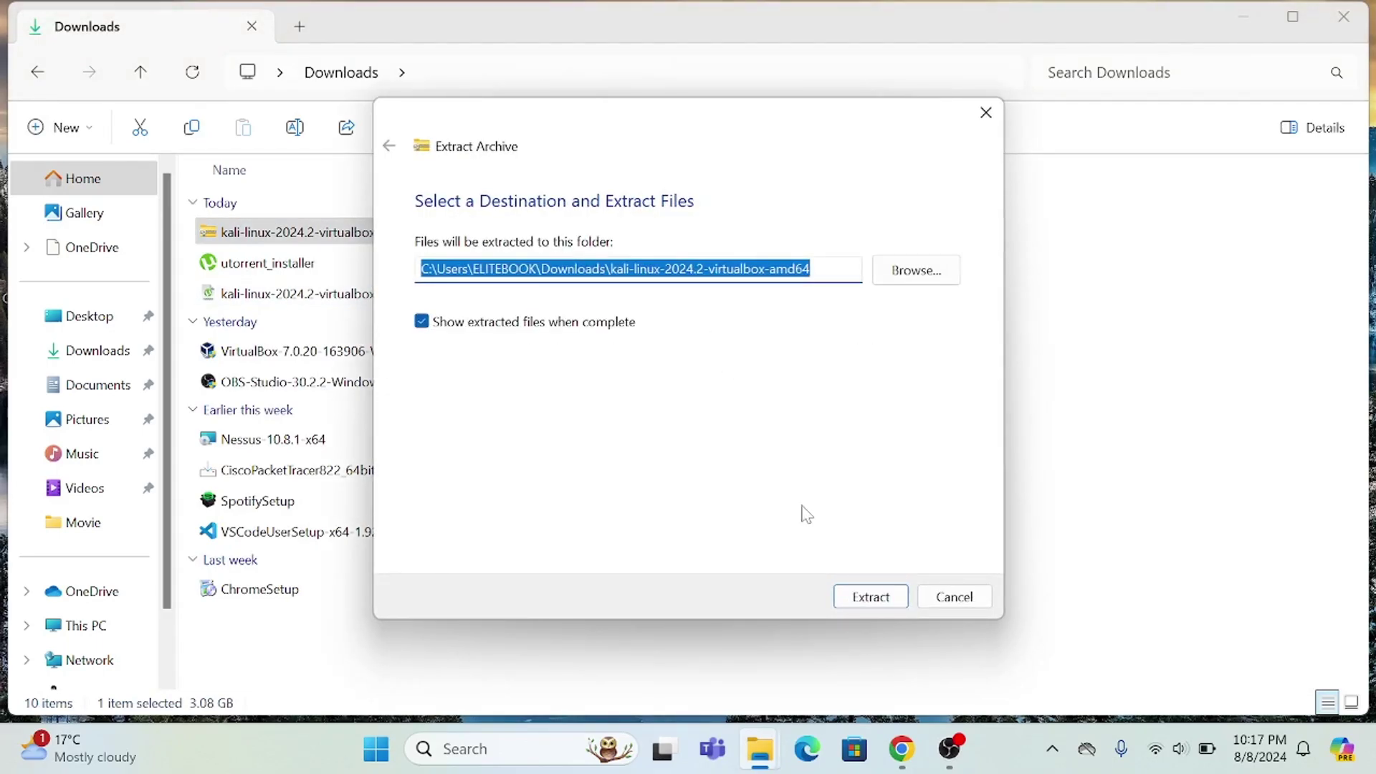
pyautogui.click(869, 594)
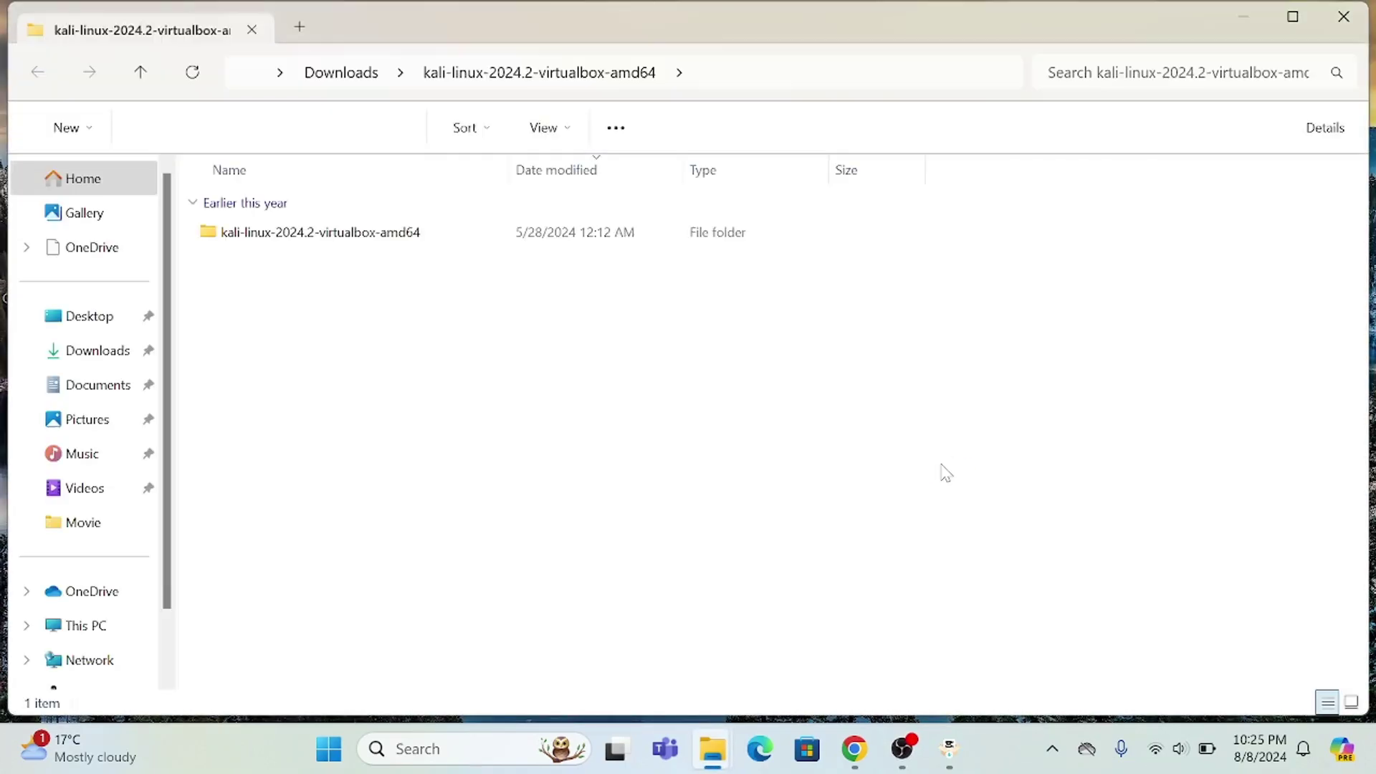
# Check the contents of the inner kali-linux-2024.2-virtualbox-amd64 folder, and close the File Explorer windows
pyautogui.doubleClick(623, 248)
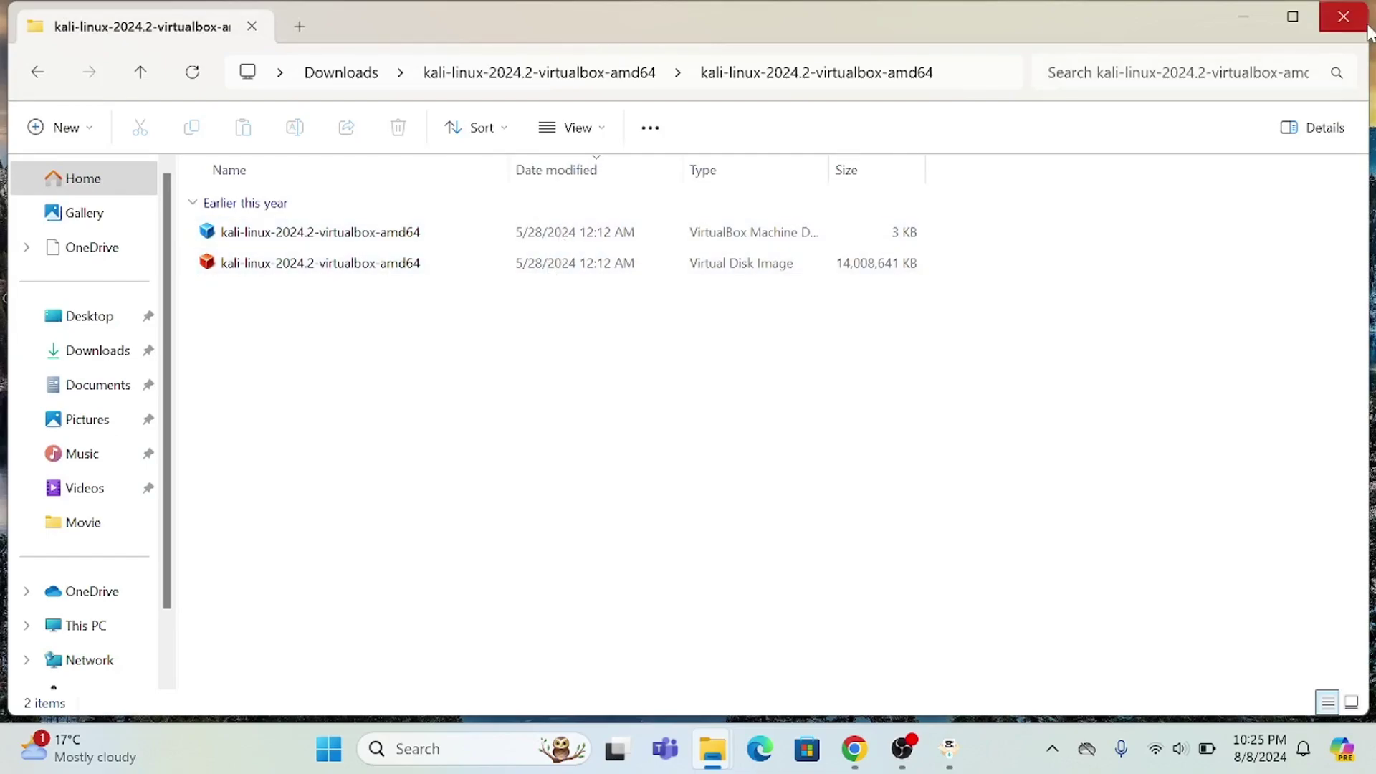
pyautogui.click(1347, 18)
pyautogui.click(1347, 20)
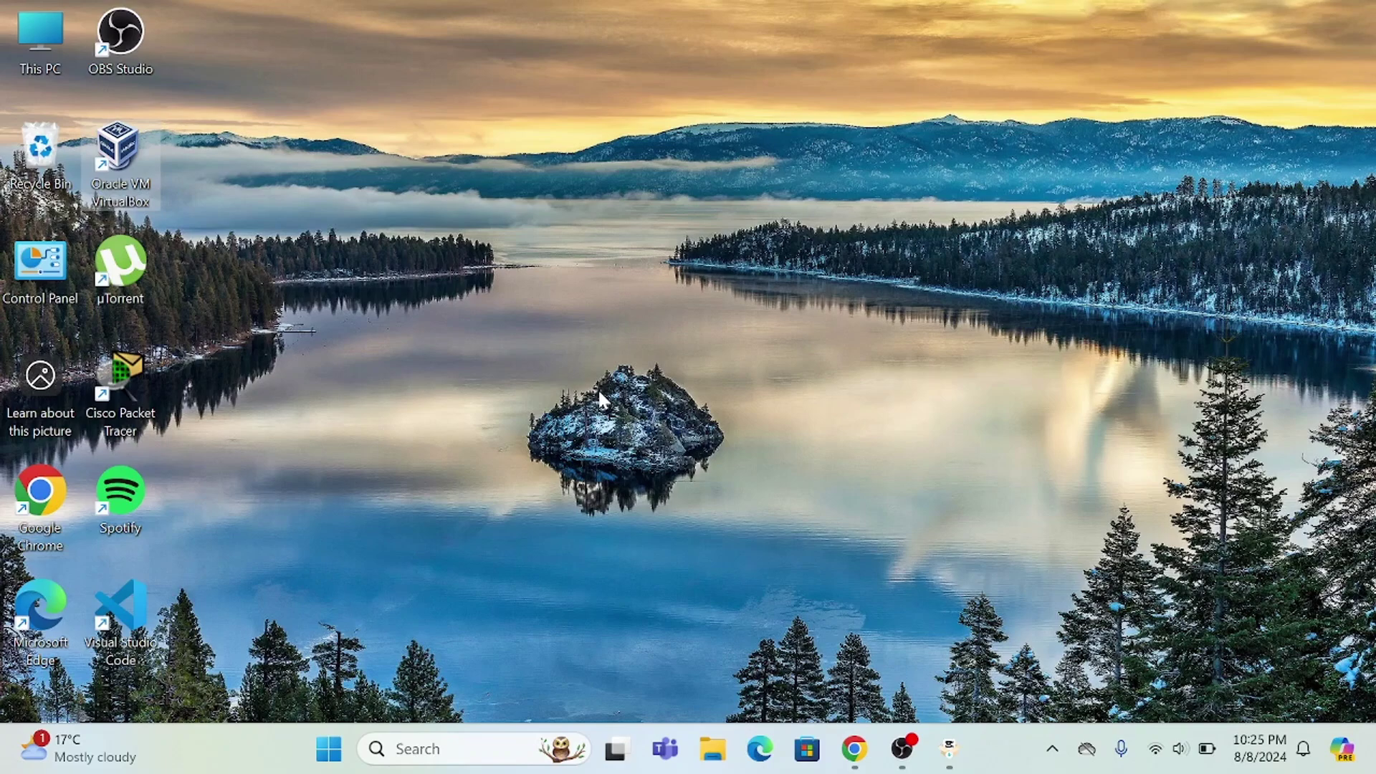
# Launch Oracle VM VirtualBox and add the virtual machine by opening the extracted kali-linux-2024.2-virtualbox-amd64 machine definition file from Downloads
pyautogui.doubleClick(129, 174)
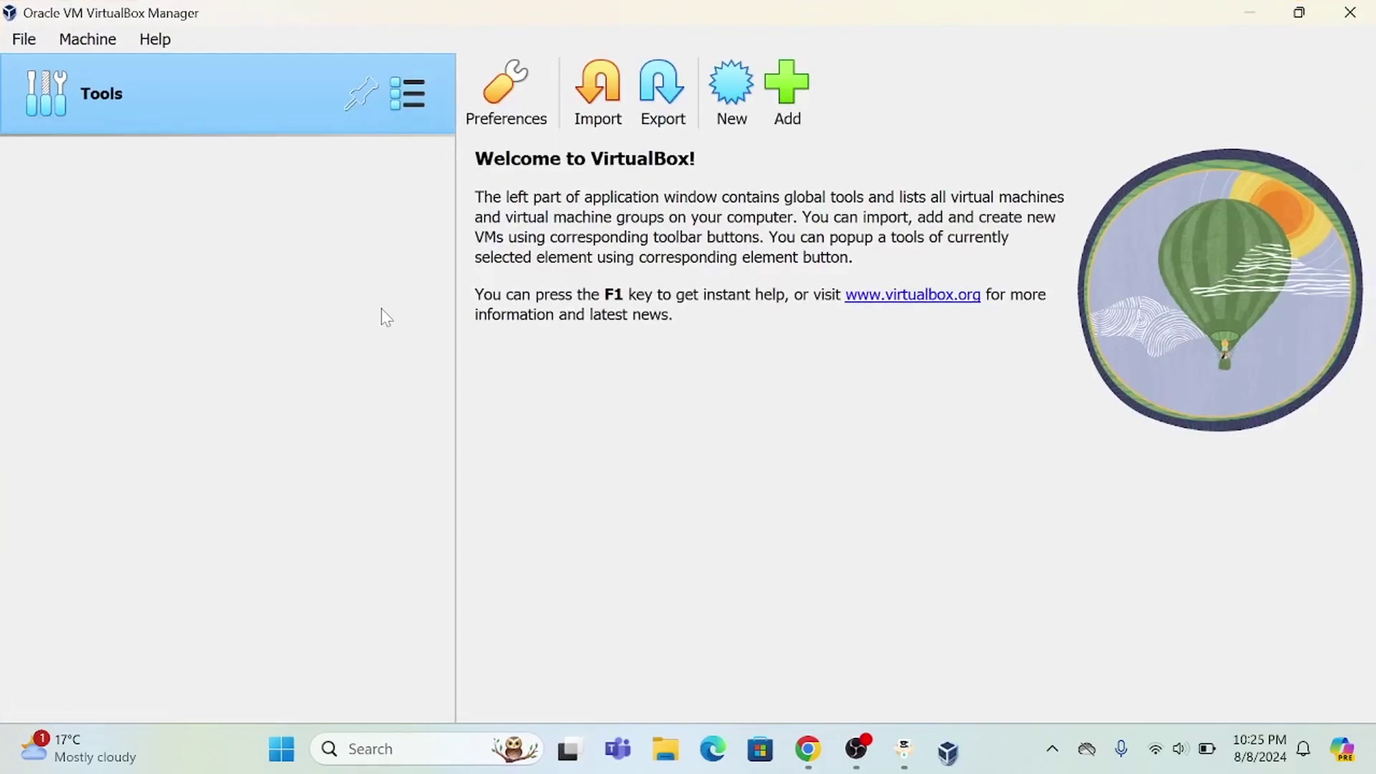
pyautogui.click(680, 759)
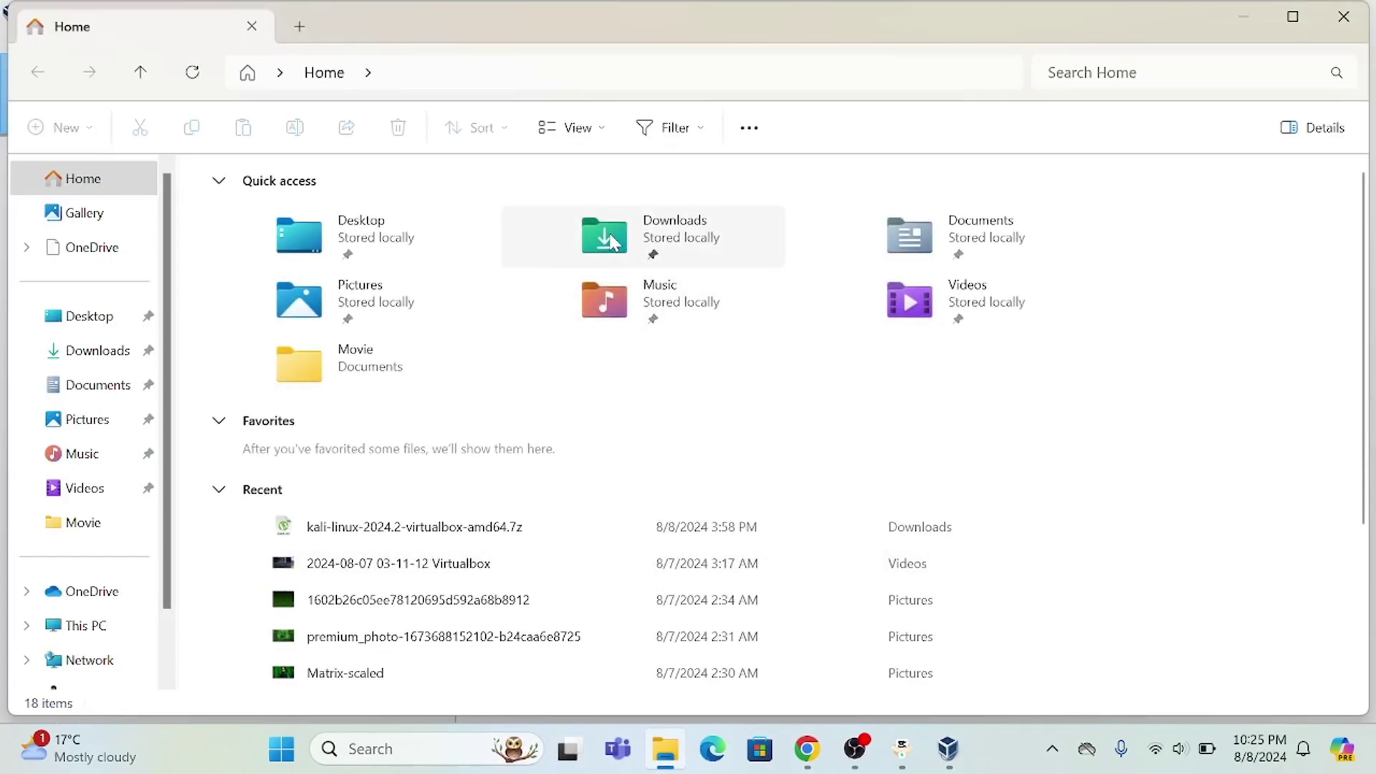
pyautogui.doubleClick(611, 242)
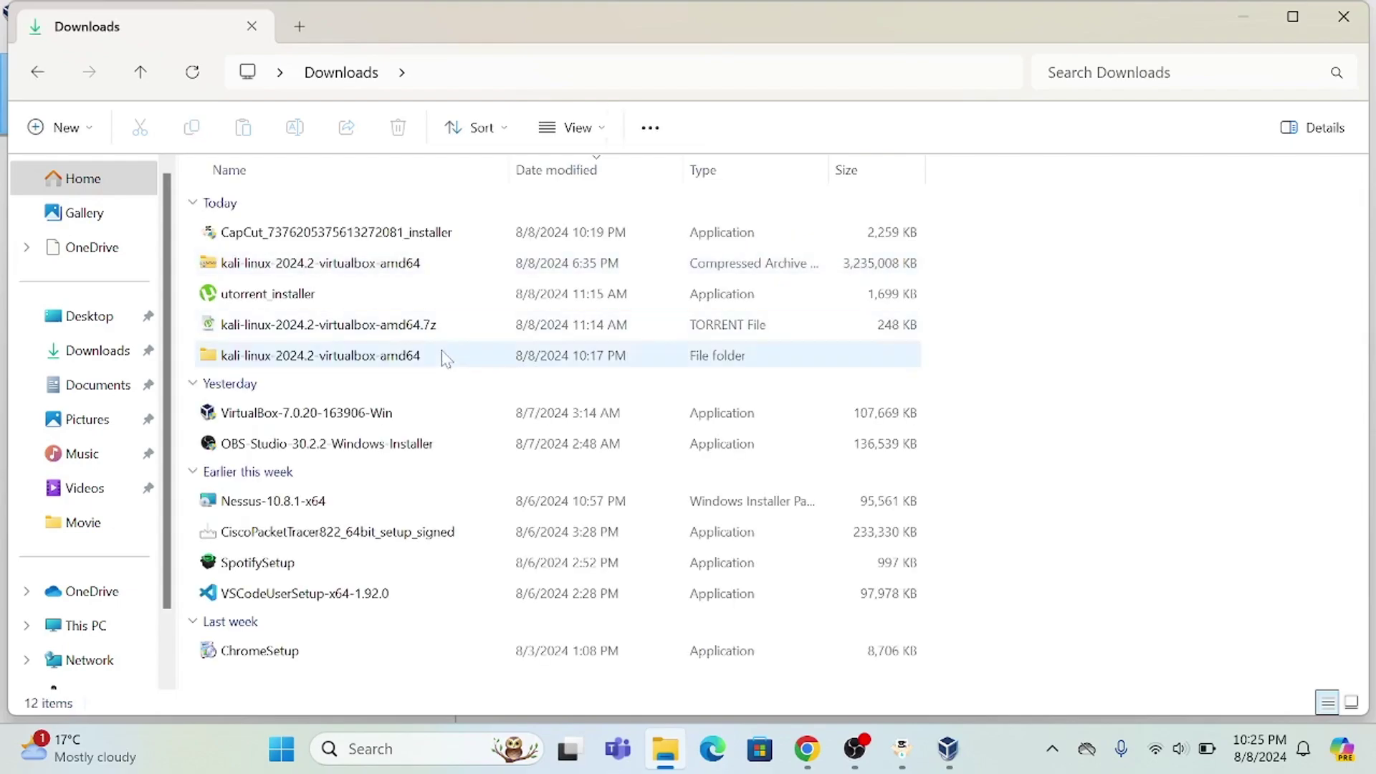
pyautogui.doubleClick(441, 355)
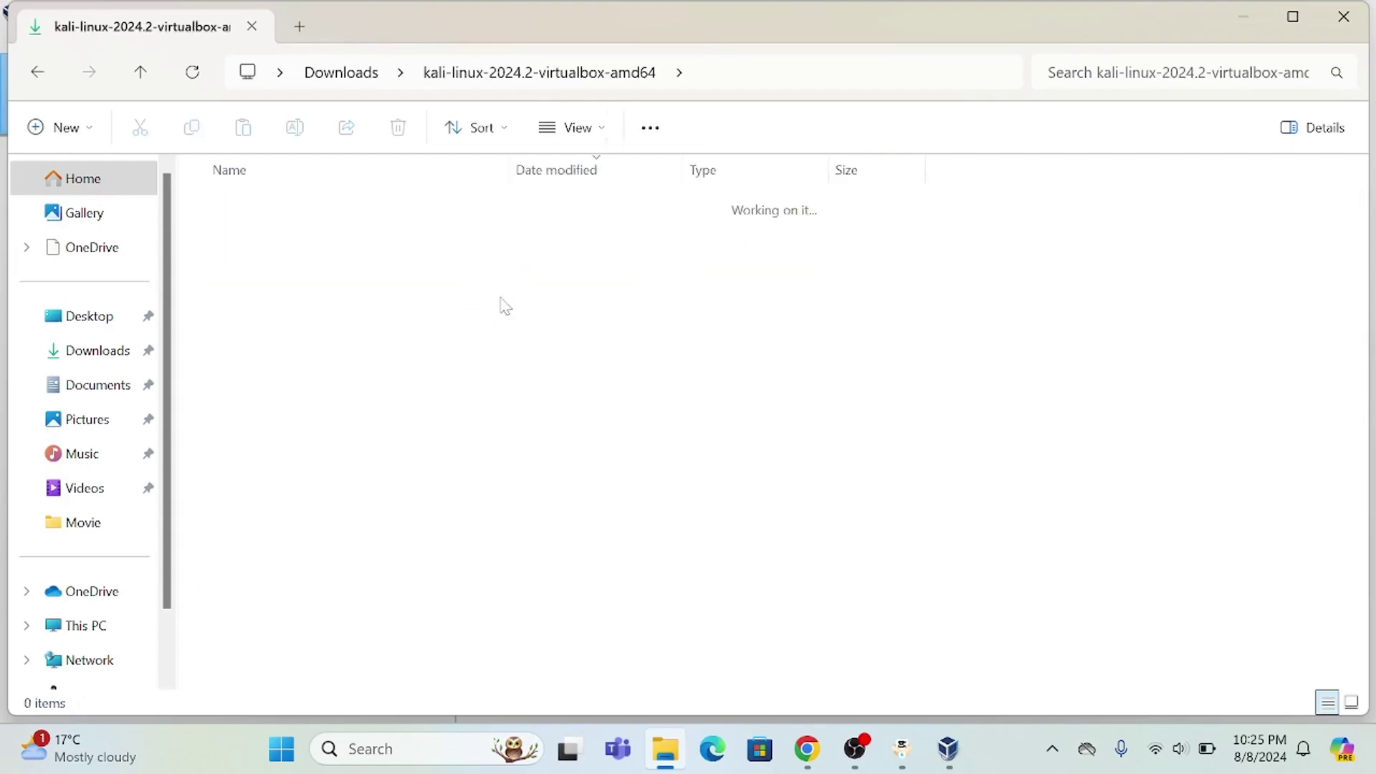
pyautogui.doubleClick(486, 247)
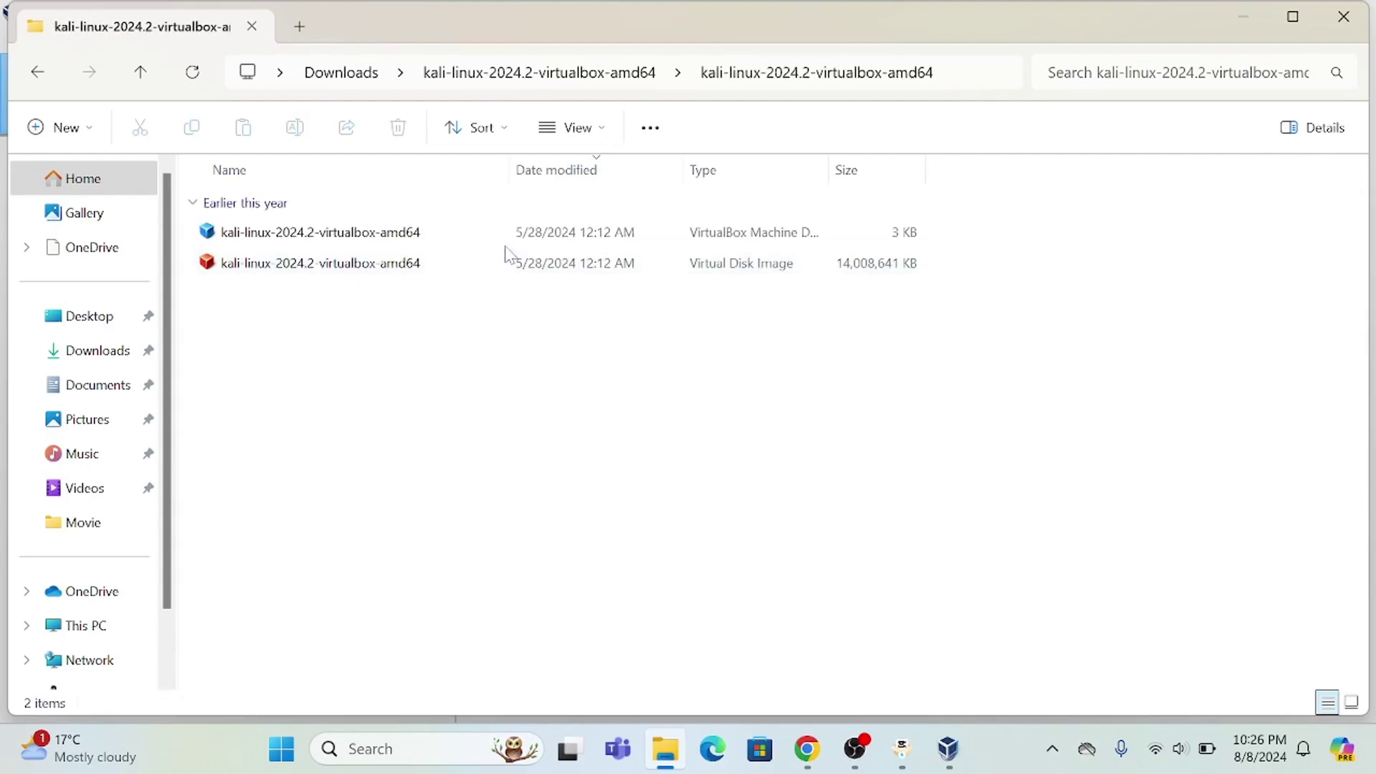
pyautogui.click(508, 246)
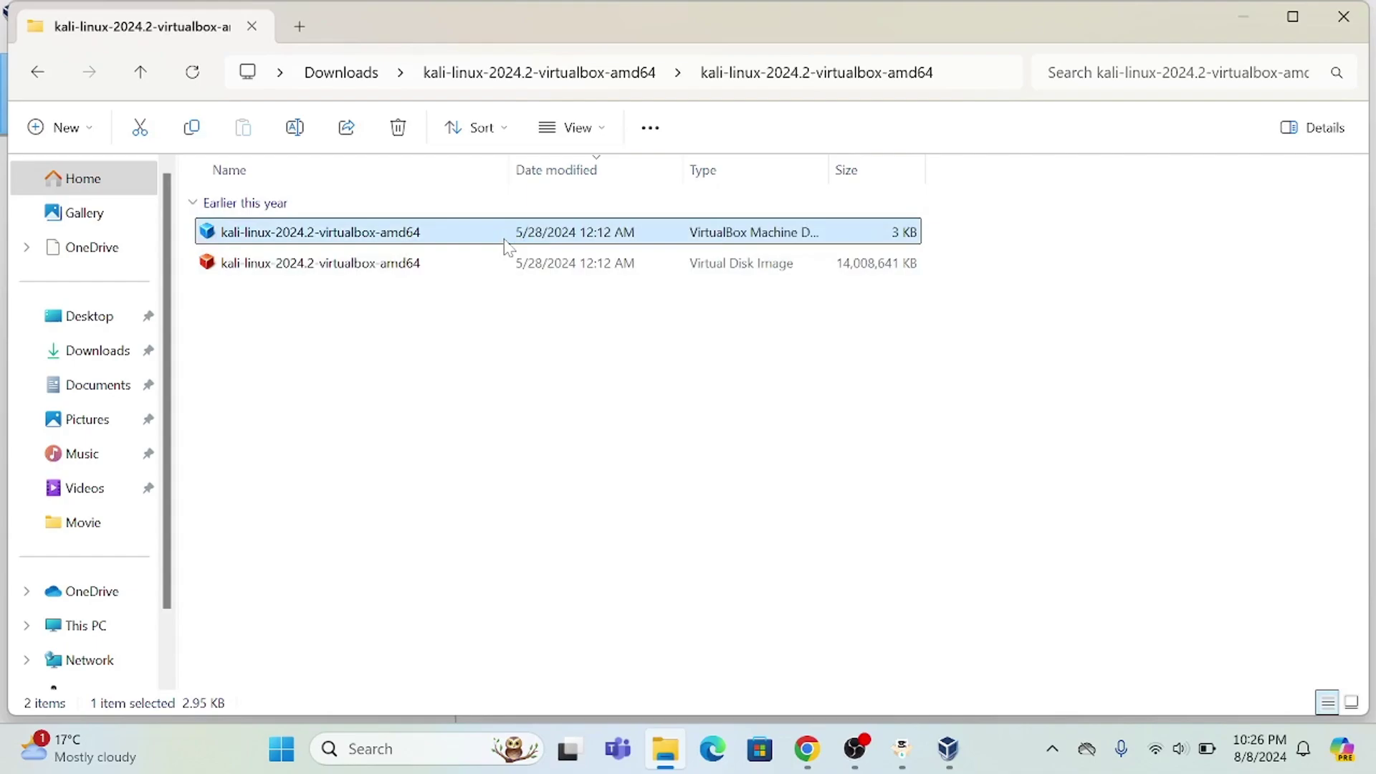
pyautogui.doubleClick(508, 247)
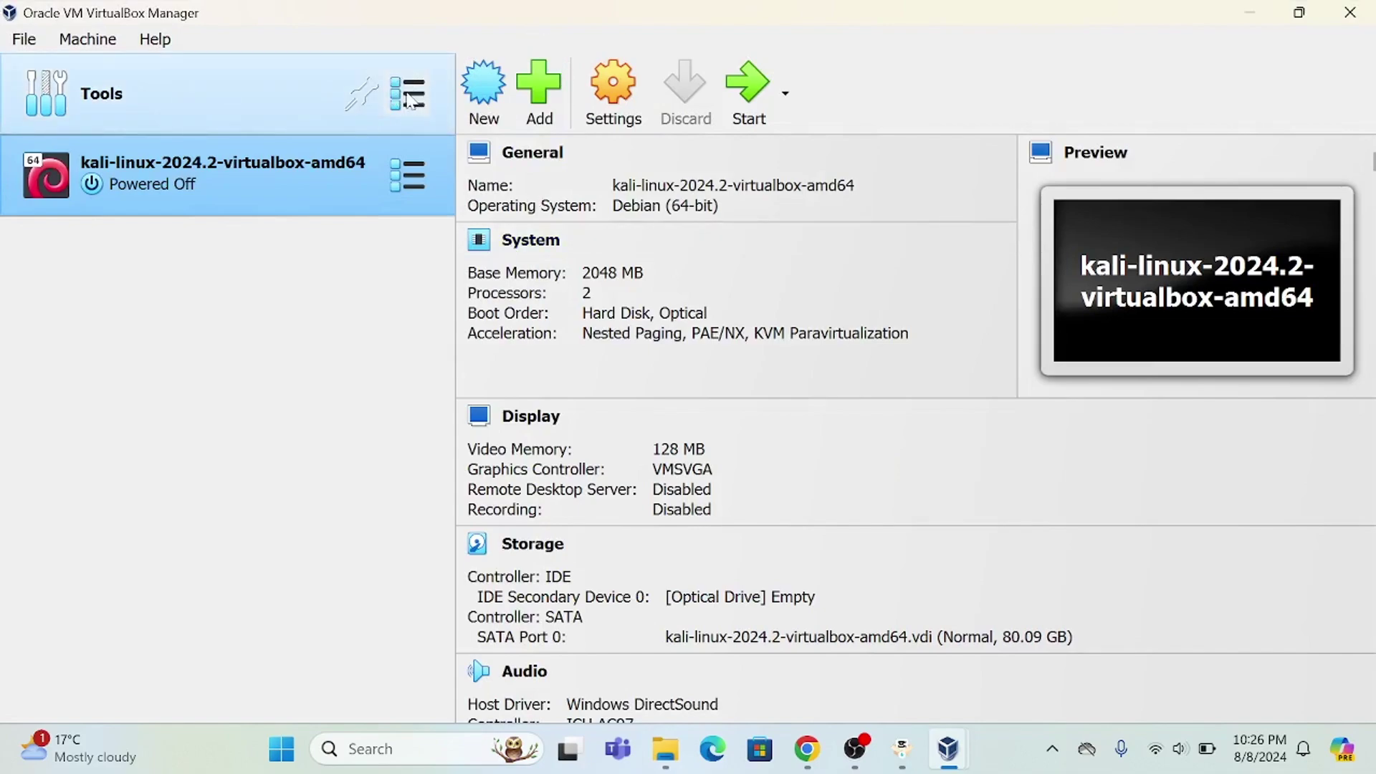
# Open the Kali virtual machine's settings and set its base memory to 4096 MB
pyautogui.click(608, 98)
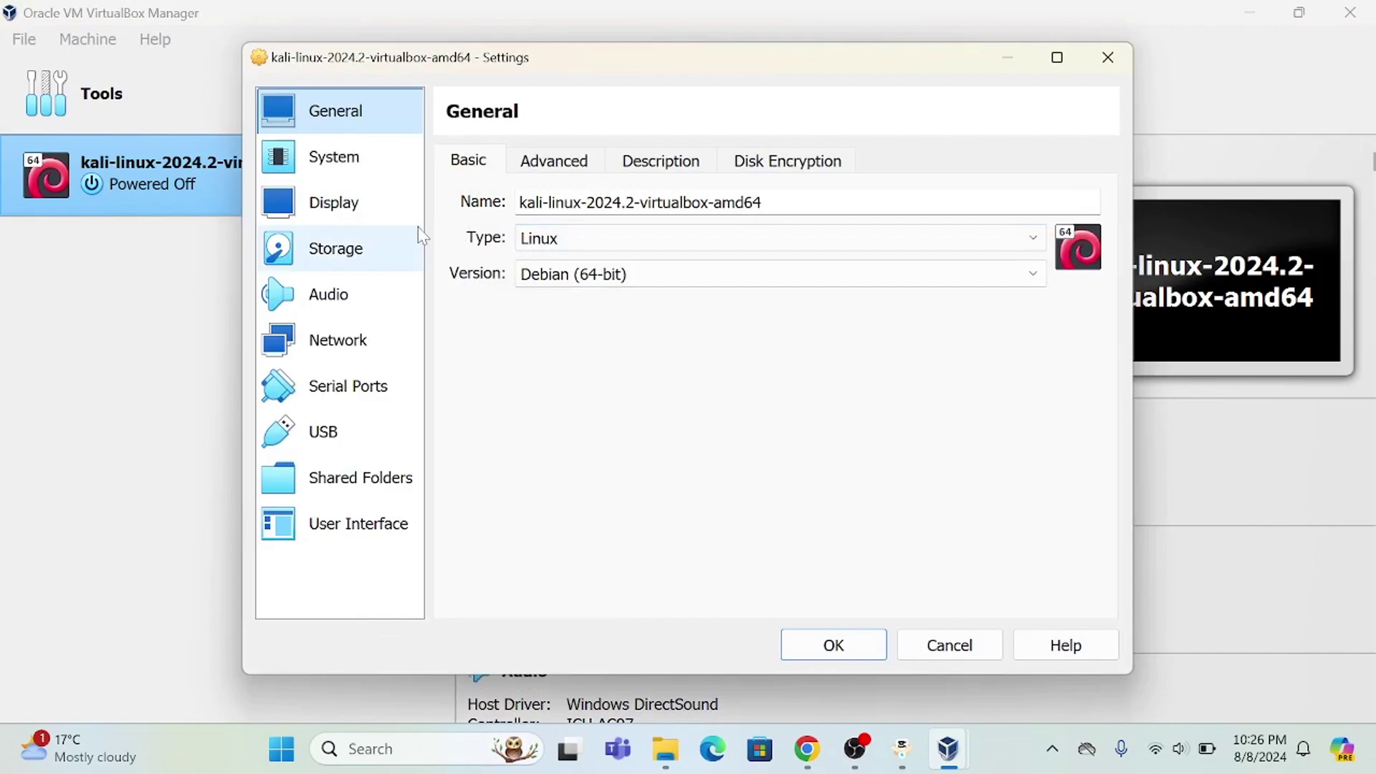
pyautogui.click(344, 247)
pyautogui.click(372, 195)
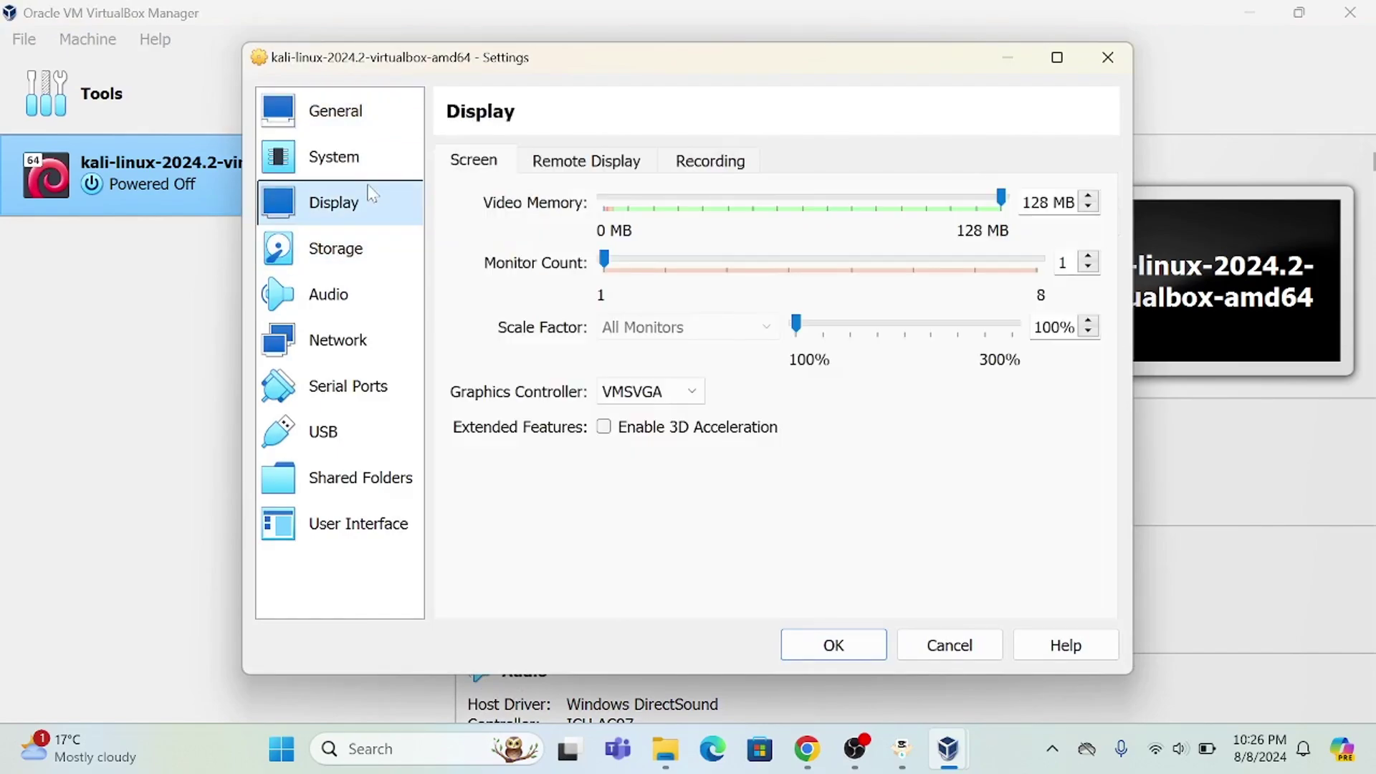
pyautogui.click(365, 176)
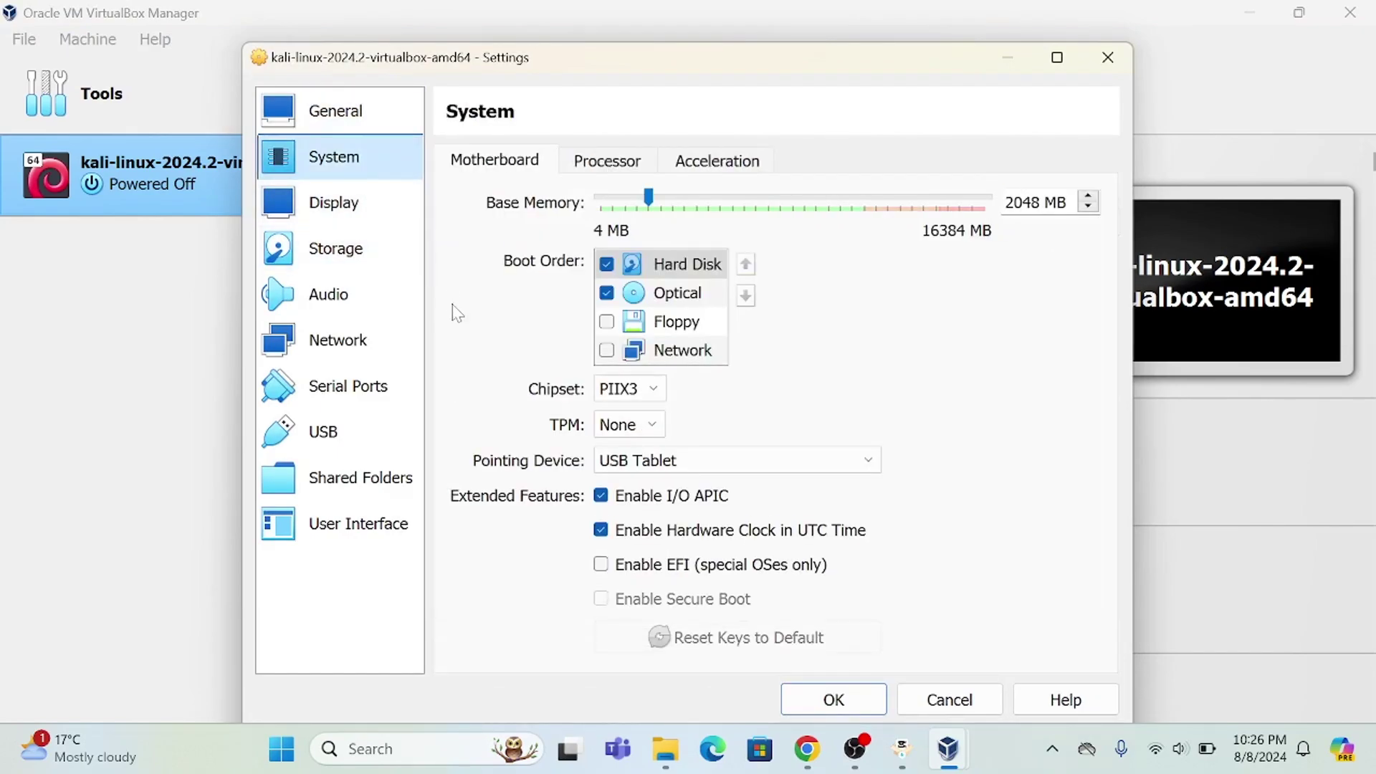
pyautogui.moveTo(655, 204); pyautogui.dragTo(700, 218)
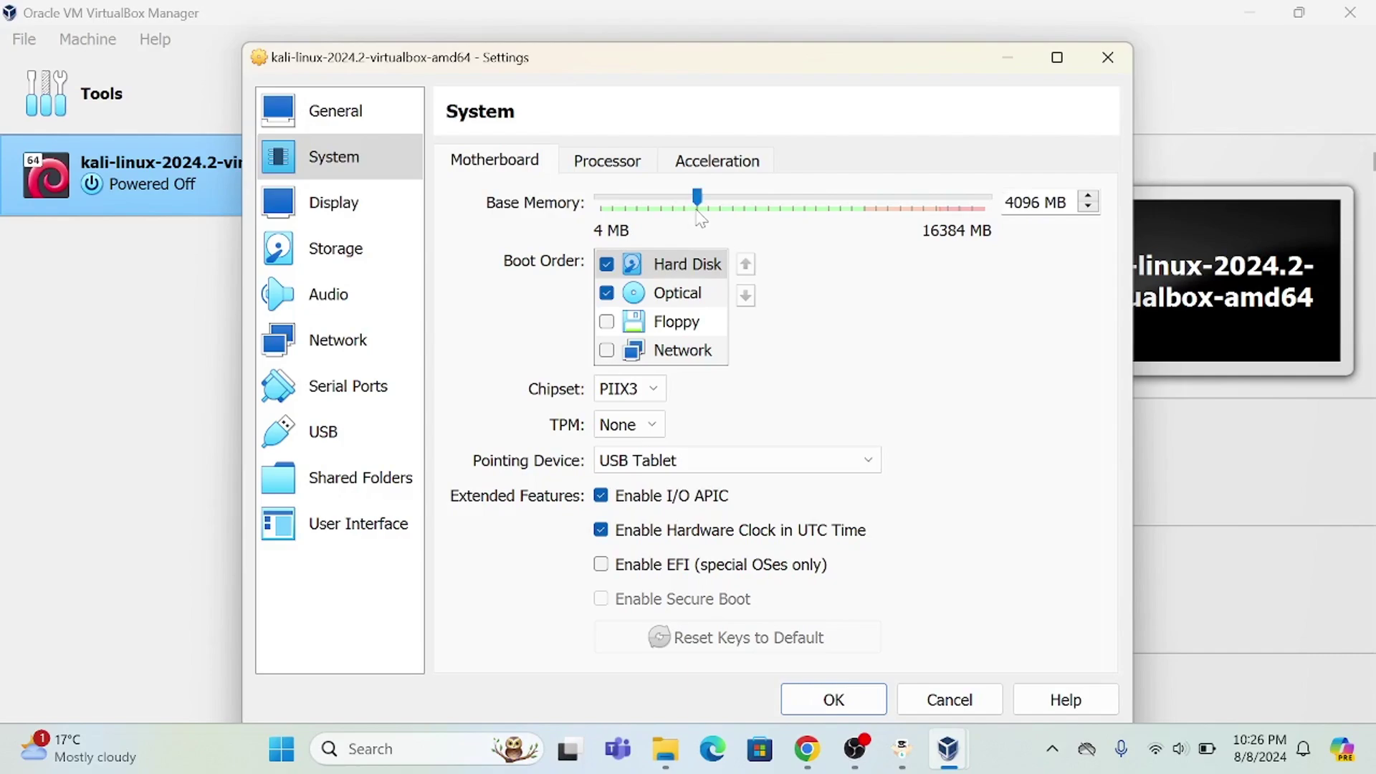
# Review the processor, acceleration, audio, network, serial port, USB and storage settings, and save the virtual machine's configuration
pyautogui.click(608, 170)
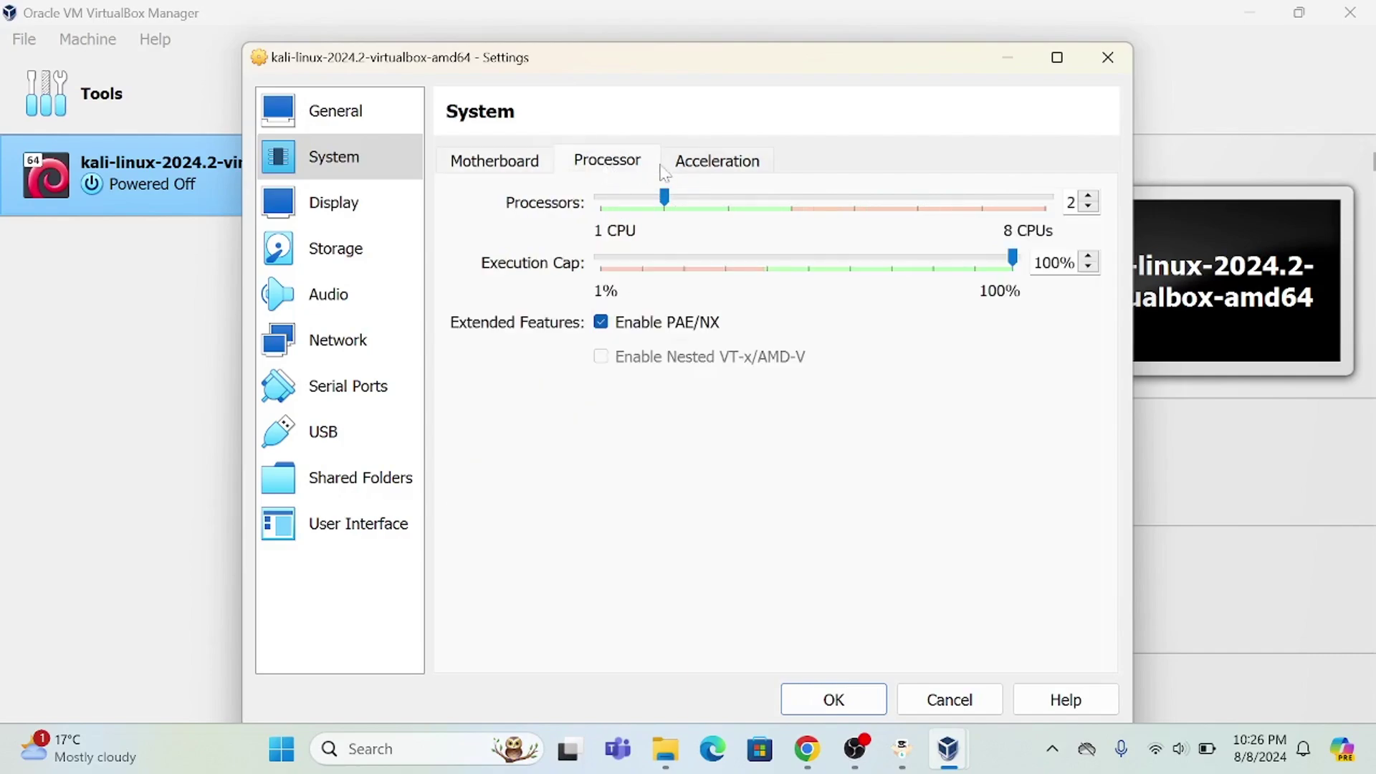
pyautogui.click(701, 166)
pyautogui.click(363, 317)
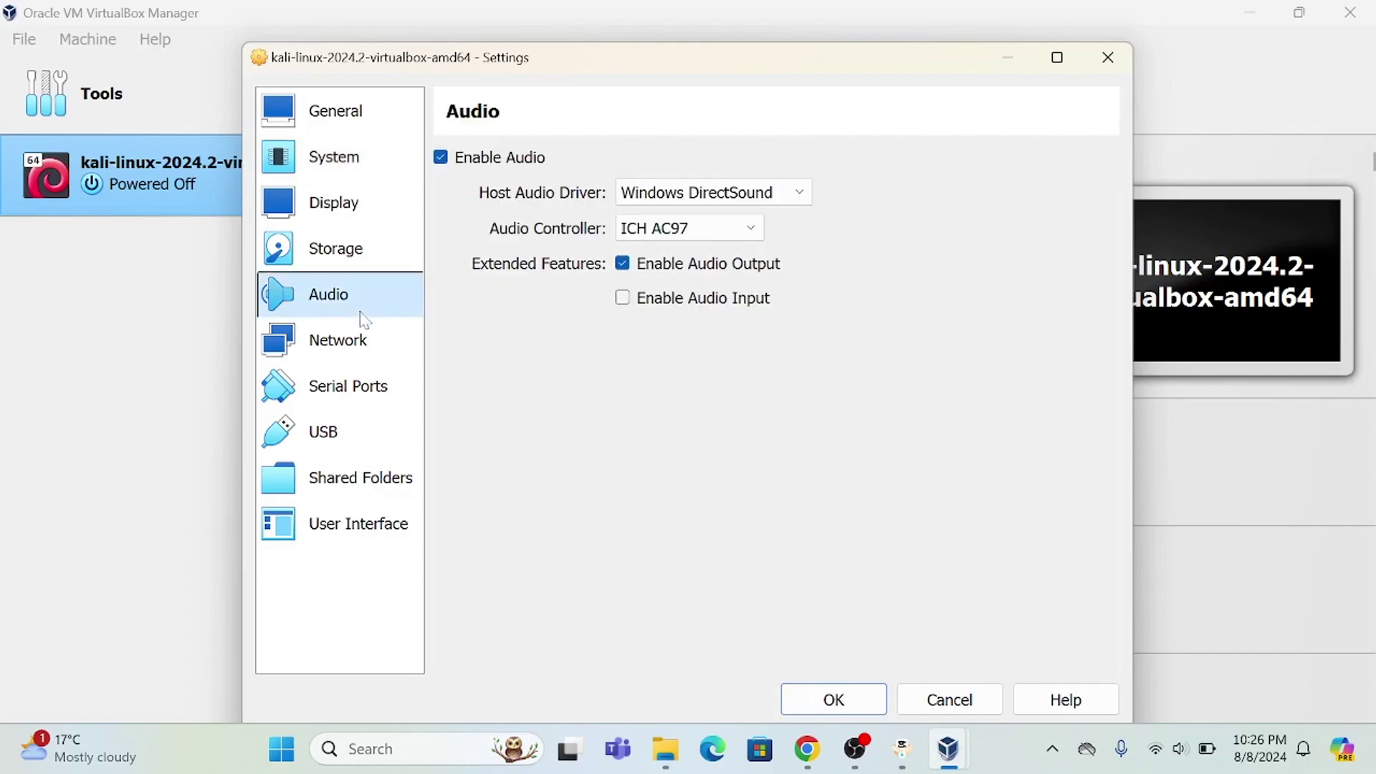
pyautogui.click(360, 352)
pyautogui.click(366, 393)
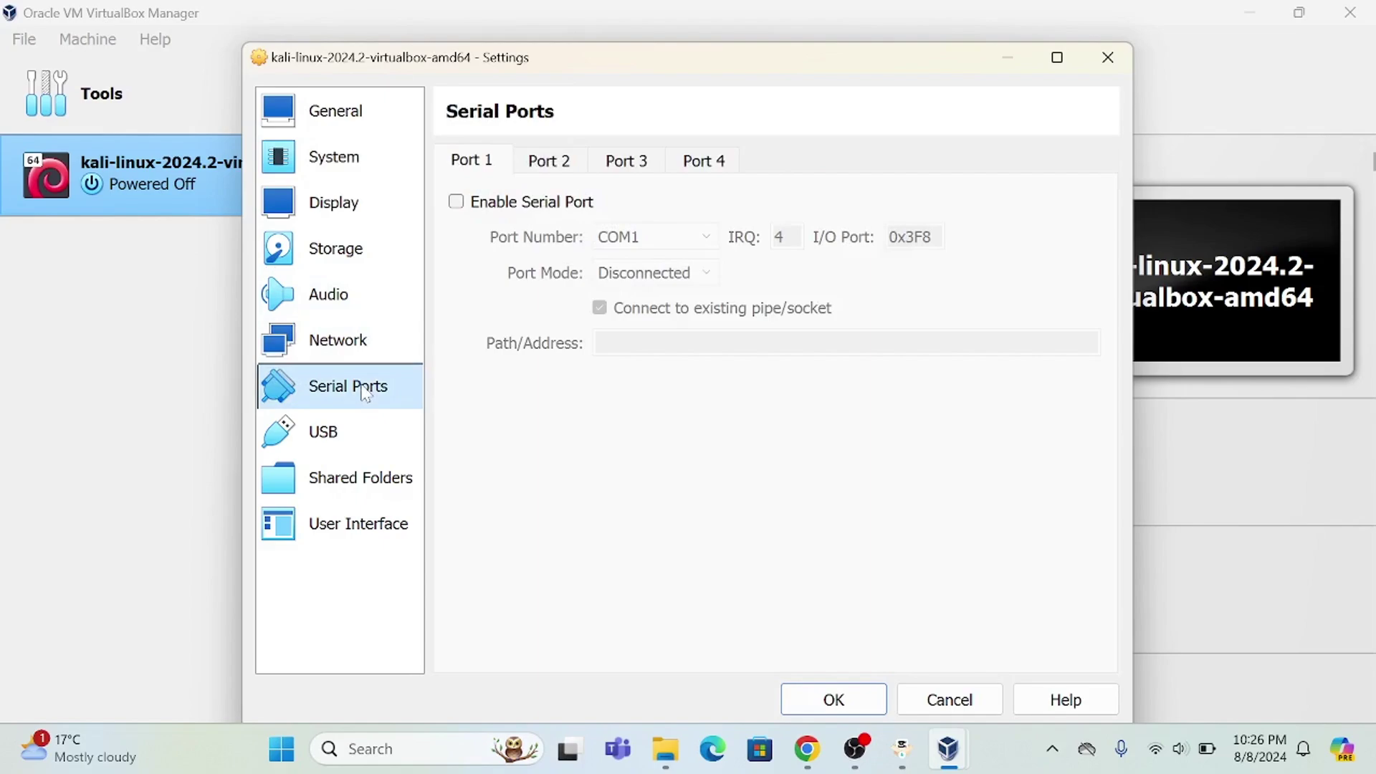
pyautogui.click(364, 429)
pyautogui.click(358, 250)
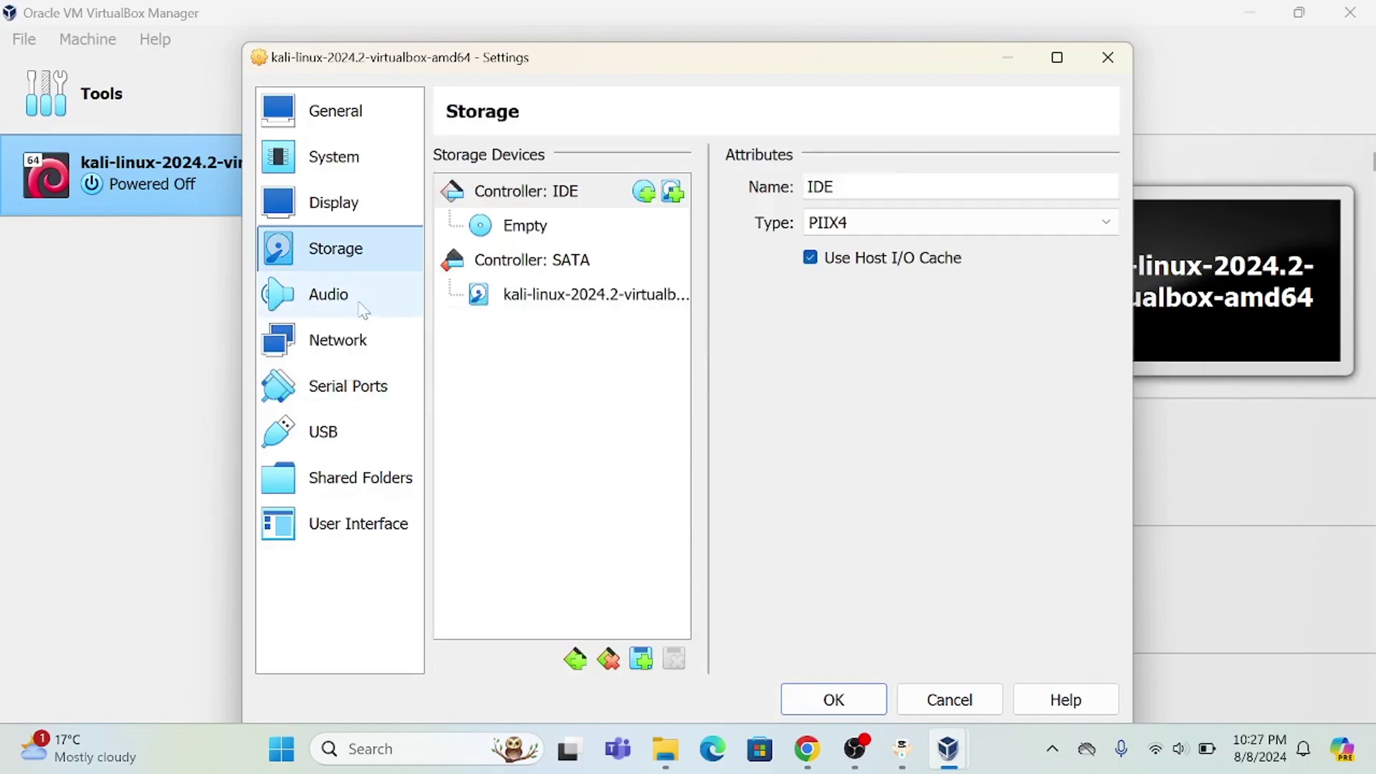
pyautogui.click(362, 306)
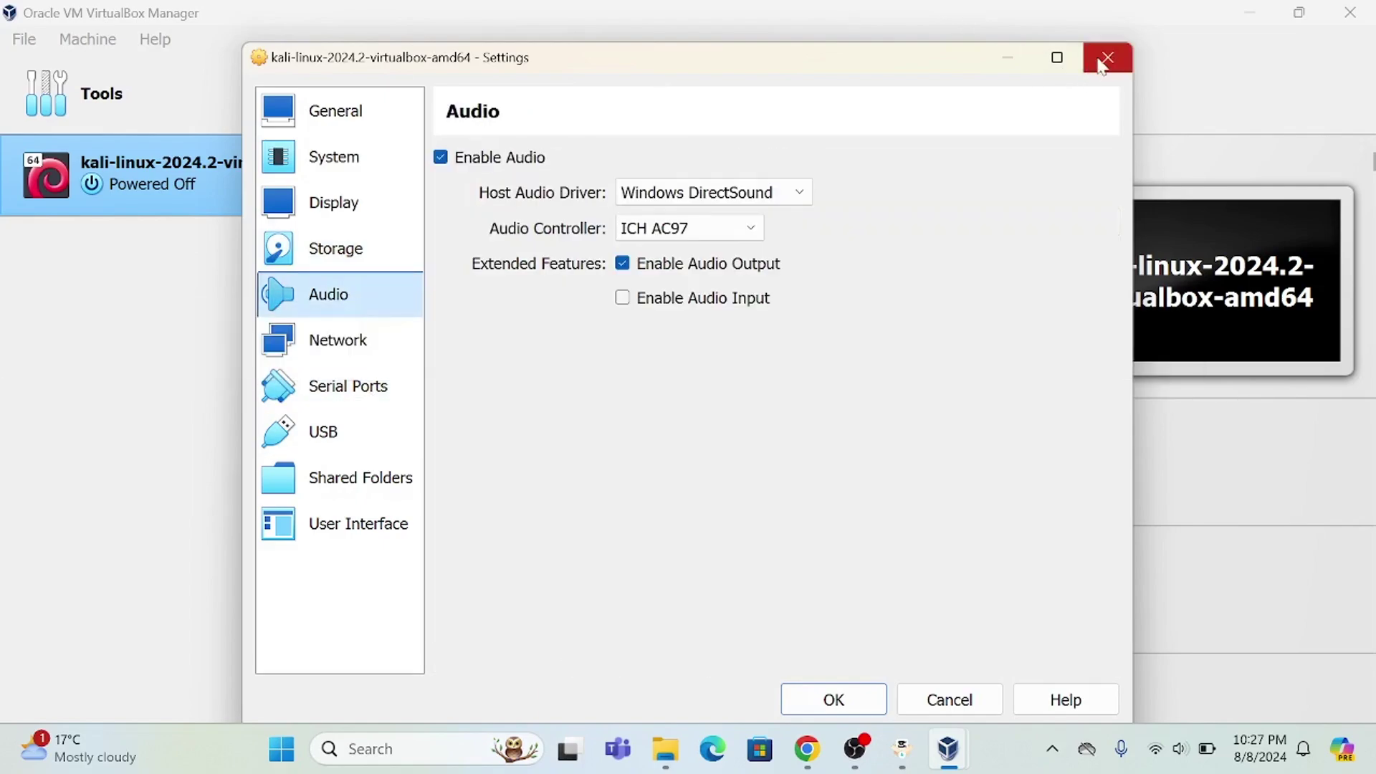
pyautogui.click(806, 705)
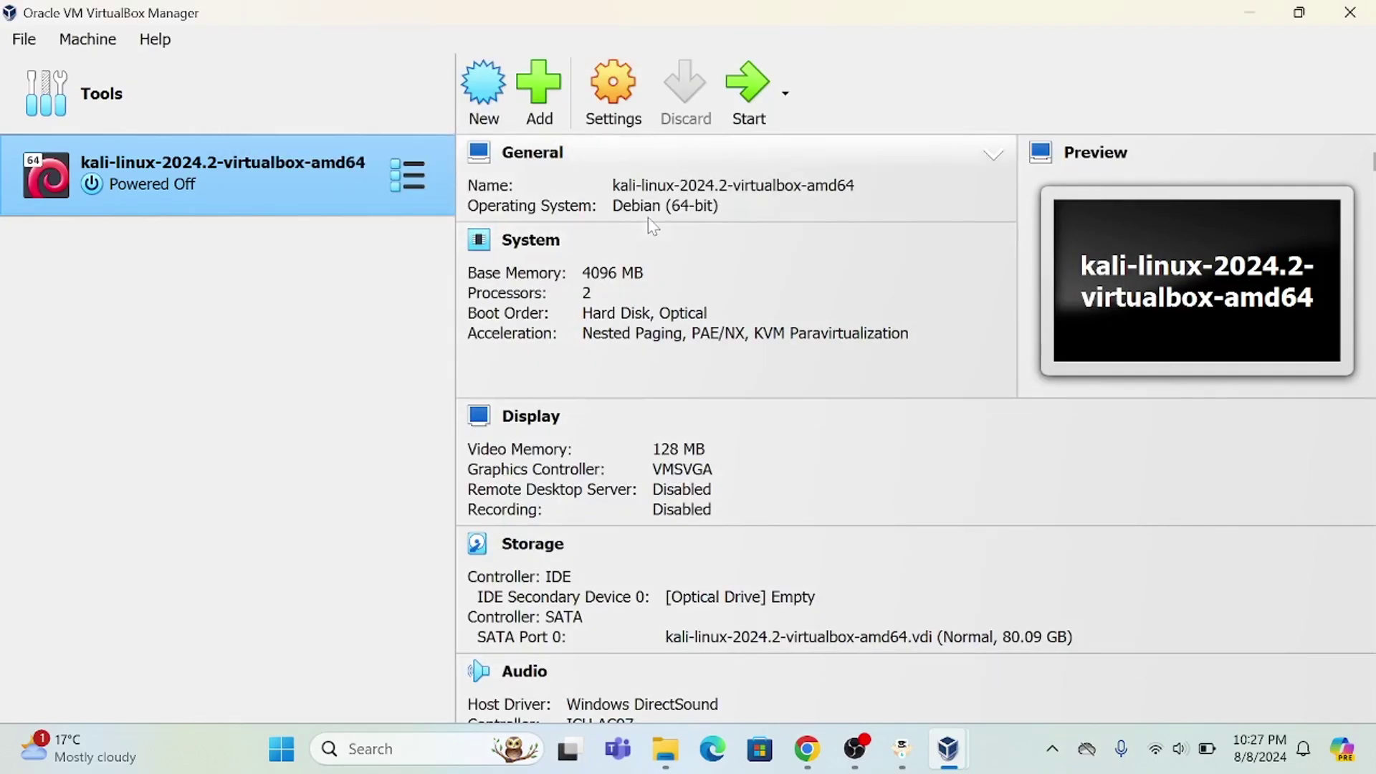
# Start the Kali virtual machine and log in as kali with the account password
pyautogui.click(741, 81)
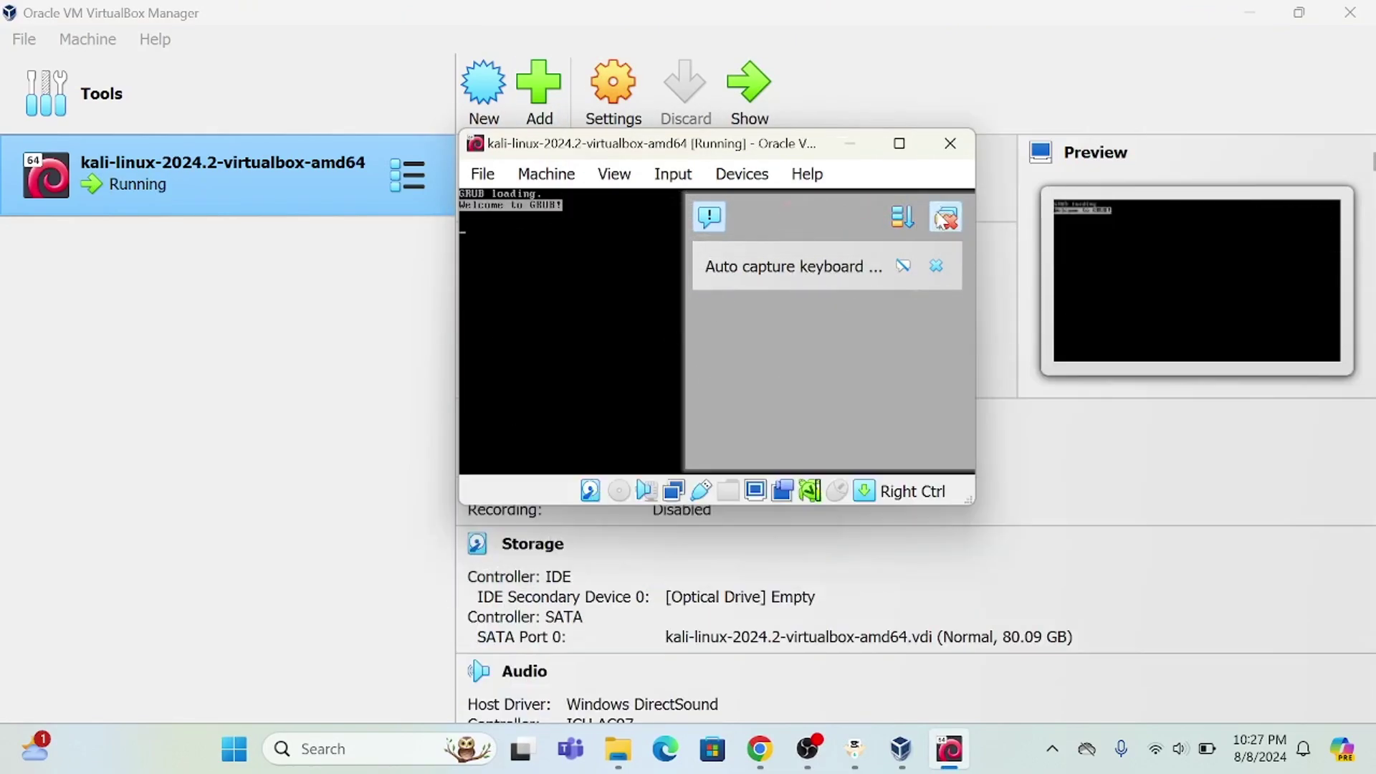
pyautogui.click(842, 144)
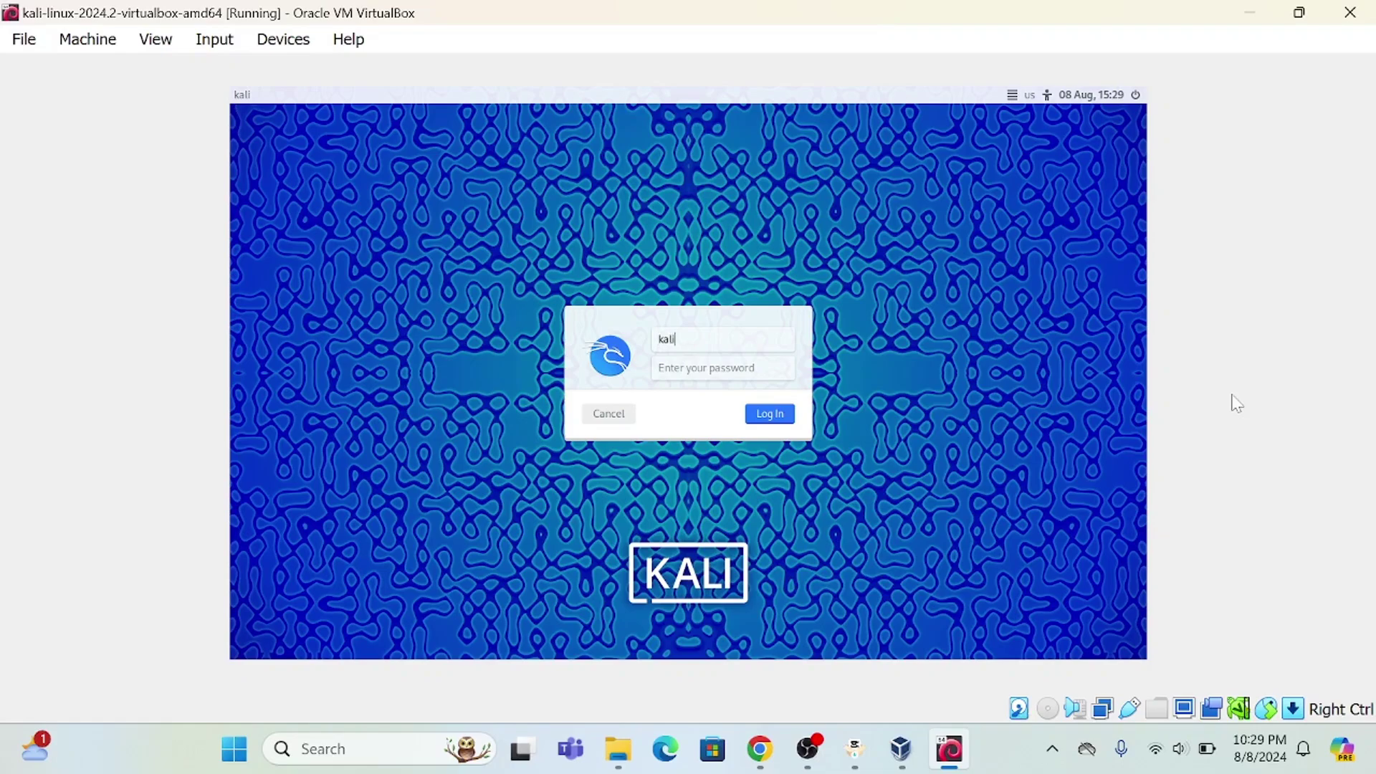
pyautogui.press('Tab')
pyautogui.write('kali')
pyautogui.press('Return')
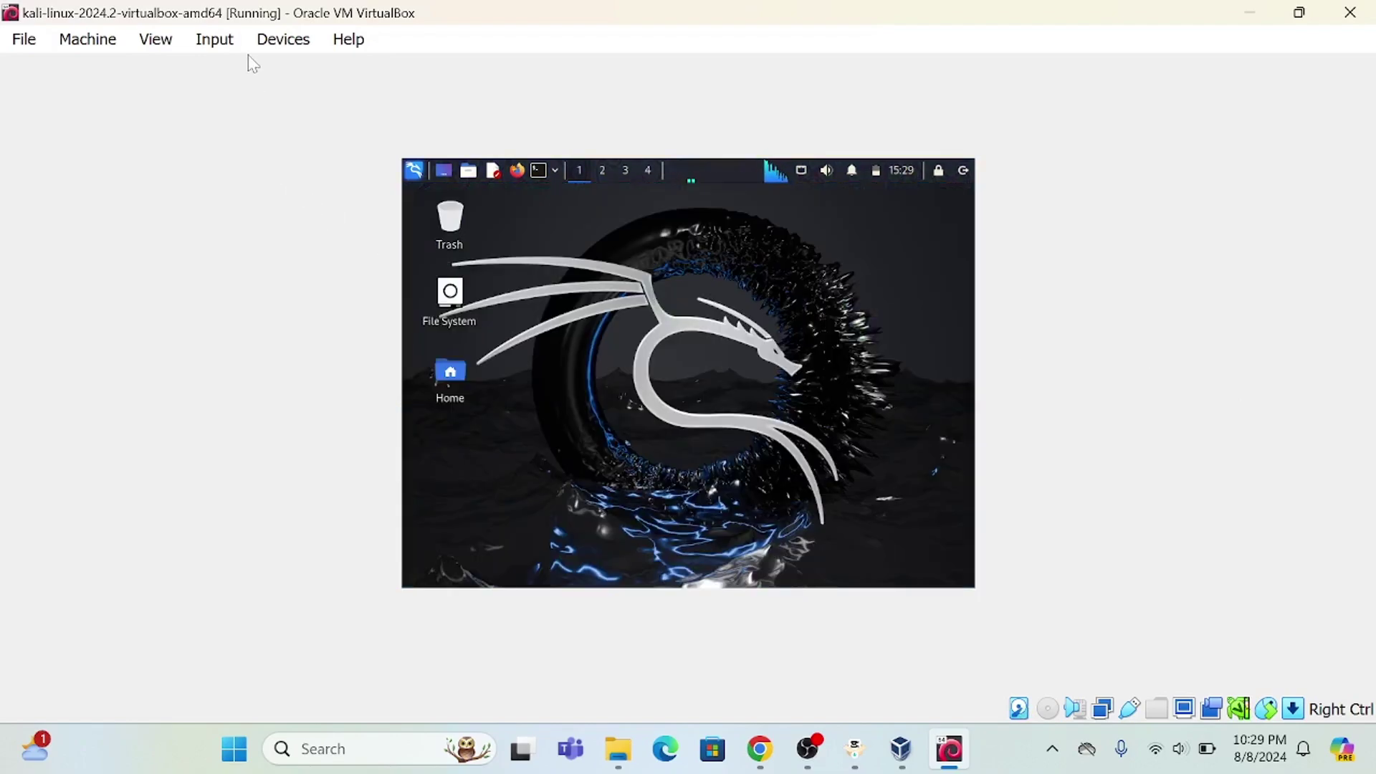
# Switch the running Kali virtual machine's window to full-screen mode and accept the switch
pyautogui.click(156, 40)
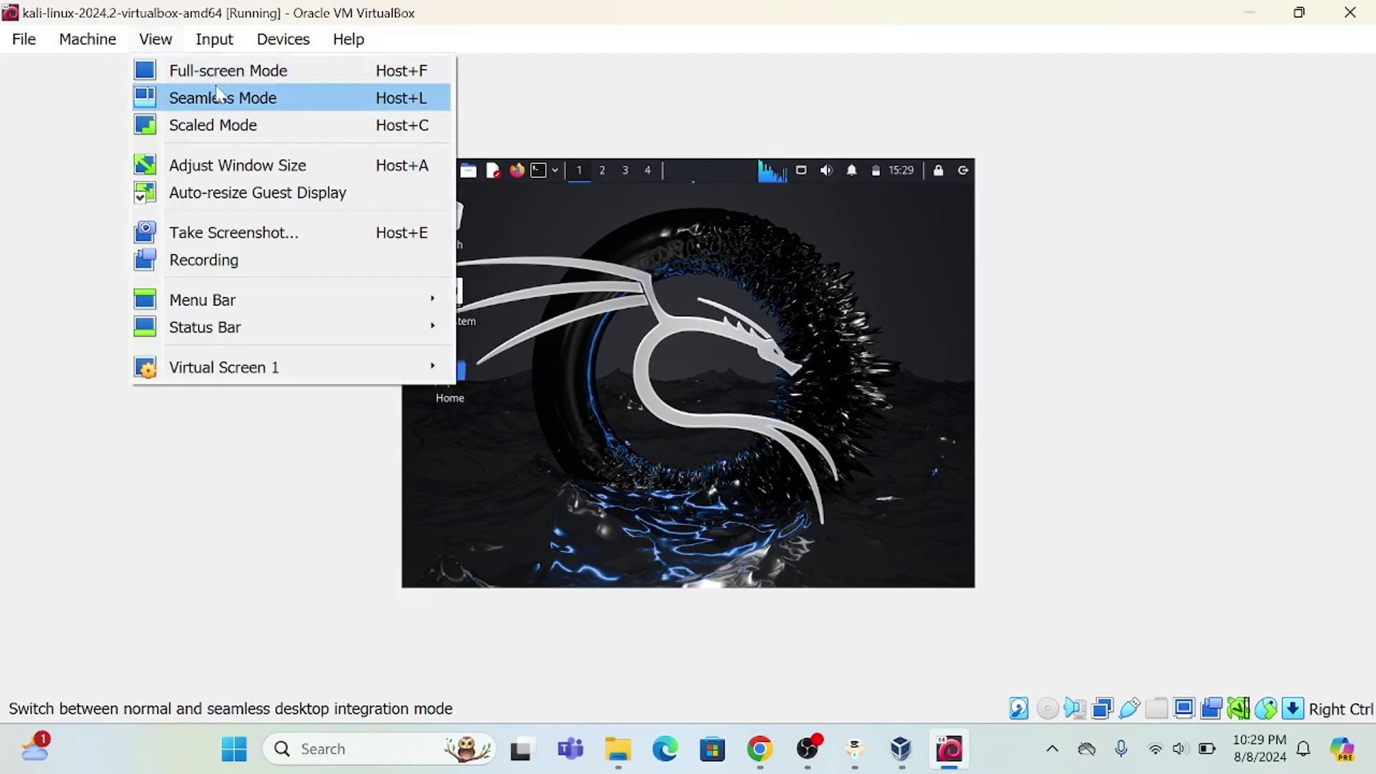
pyautogui.click(215, 72)
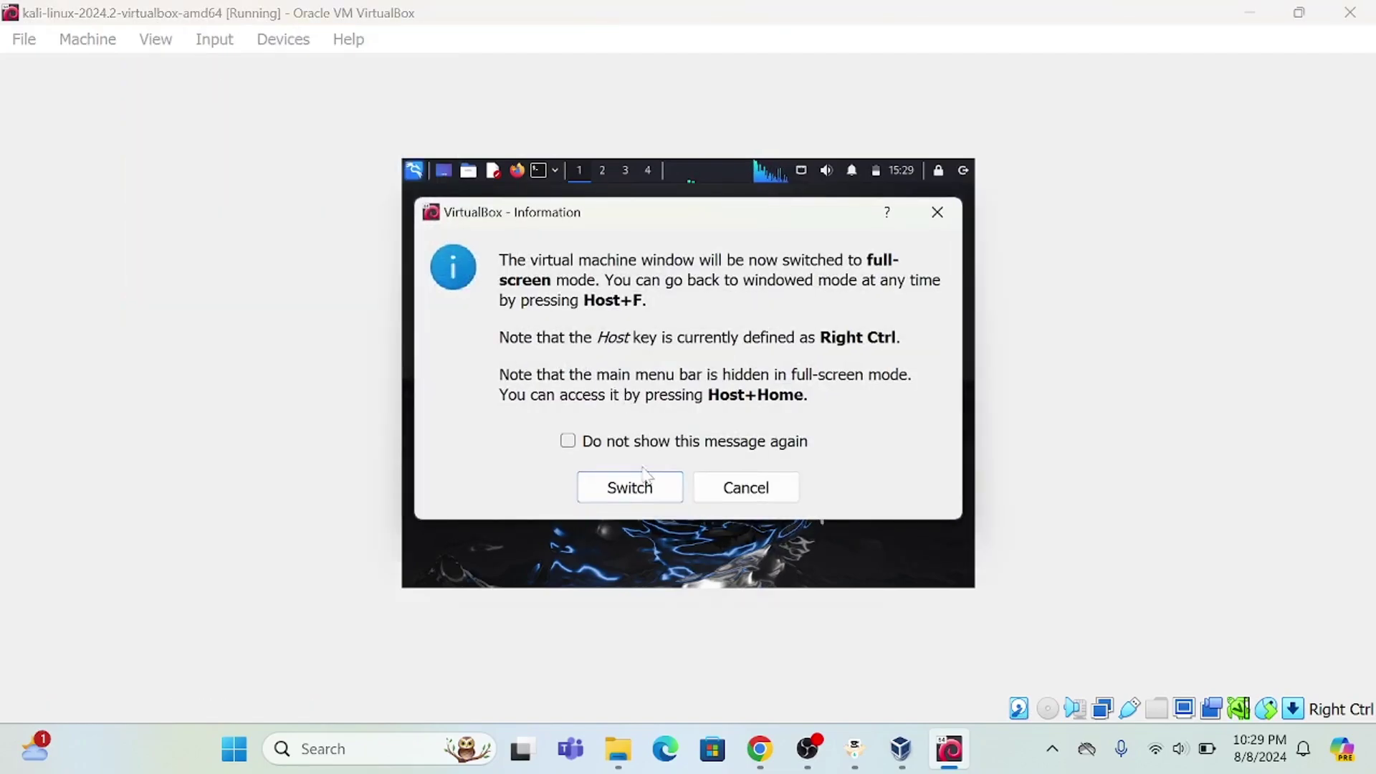
pyautogui.click(643, 491)
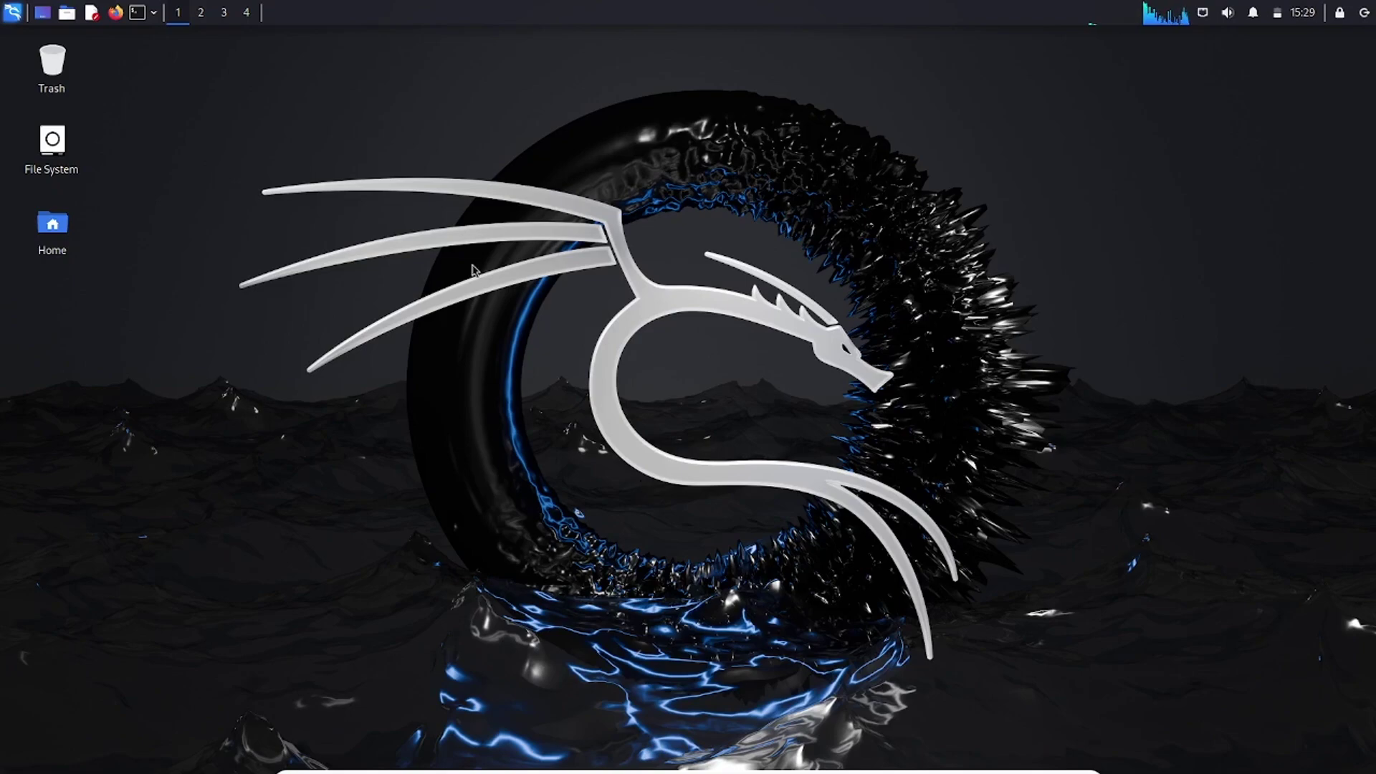
# Open a terminal in Kali and switch to the root user with sudo su, entering the account password
pyautogui.click(134, 13)
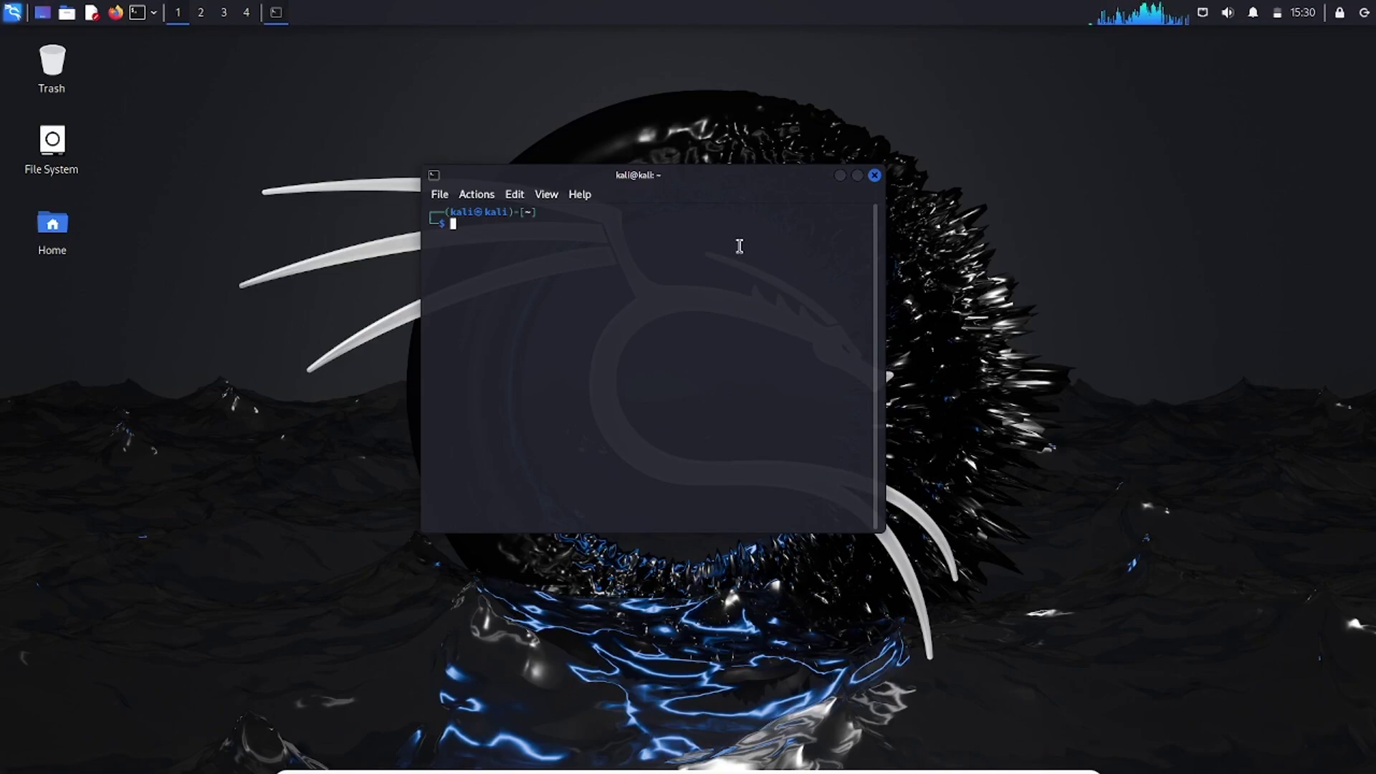
pyautogui.write('sudo su')
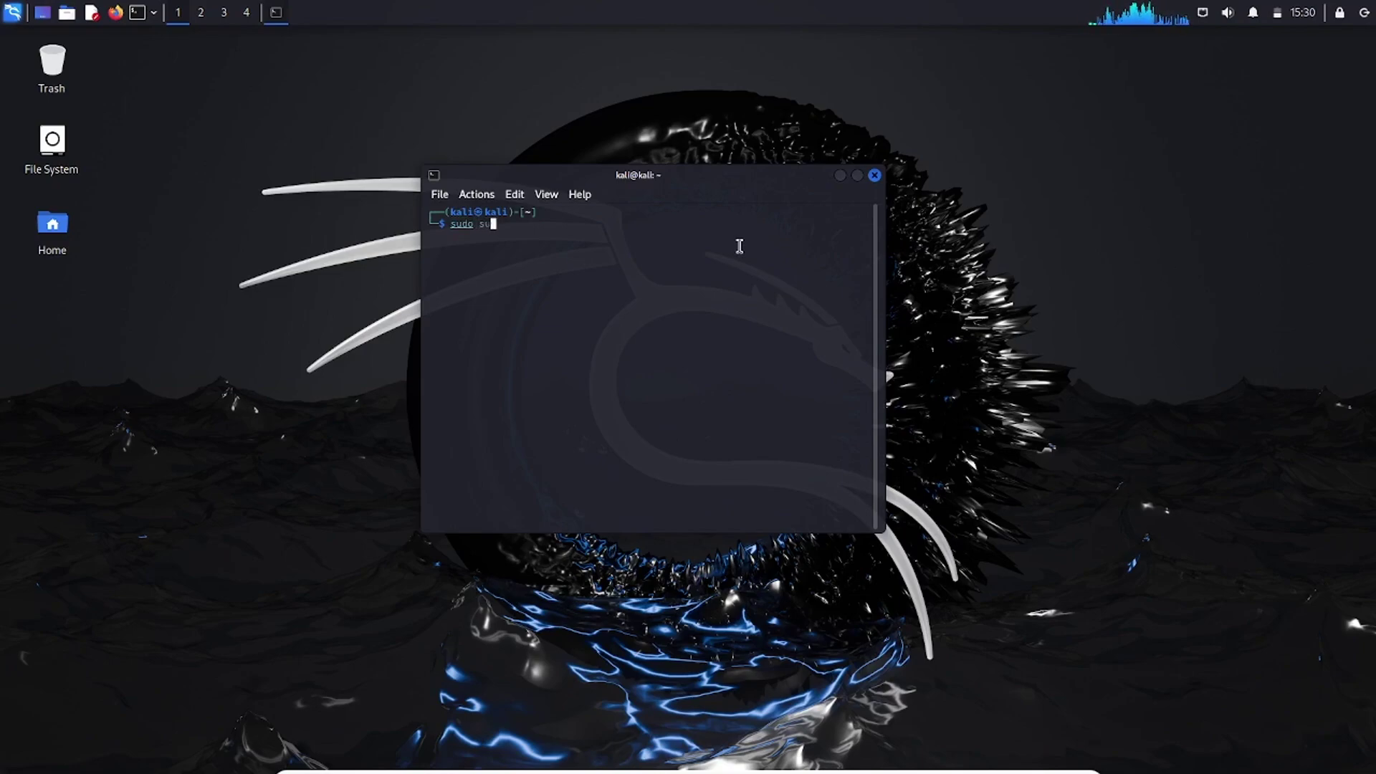
pyautogui.press('Return')
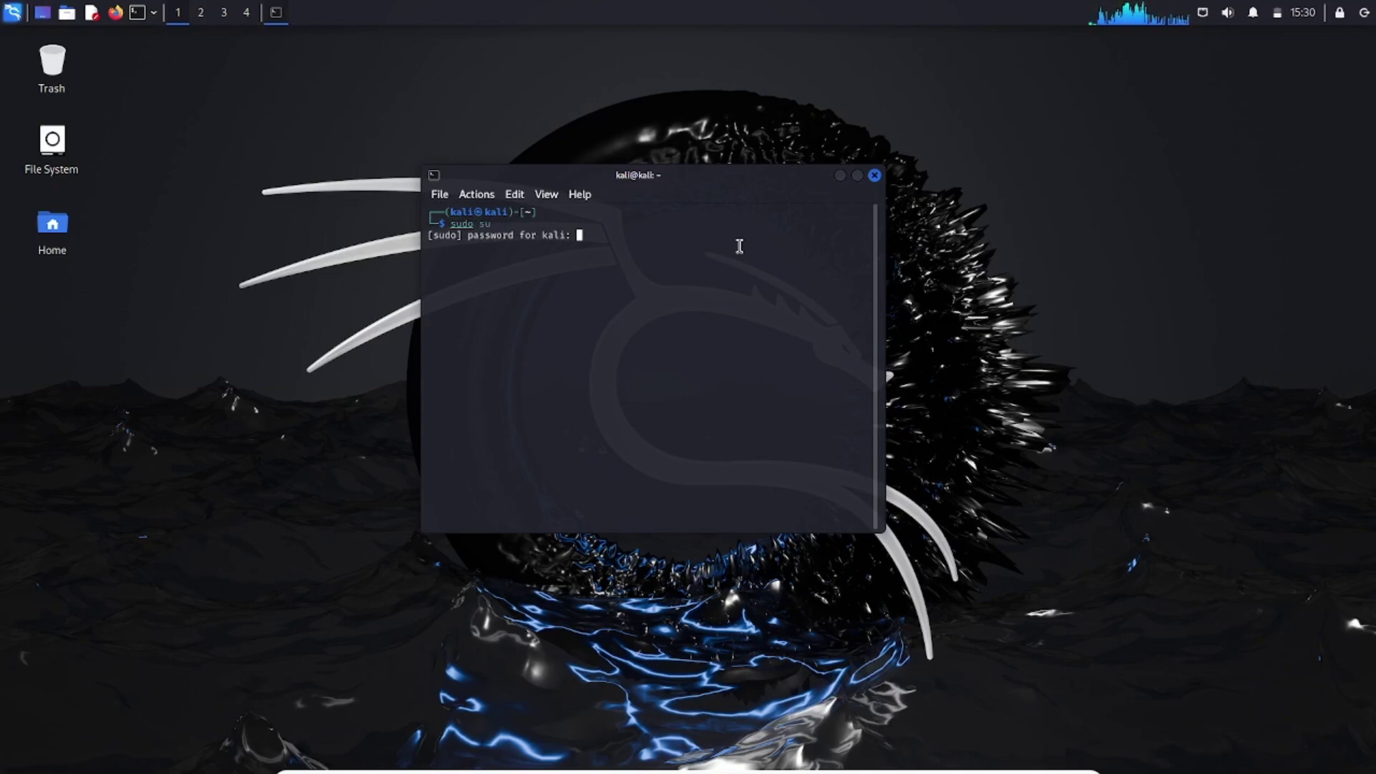
pyautogui.press('Return')
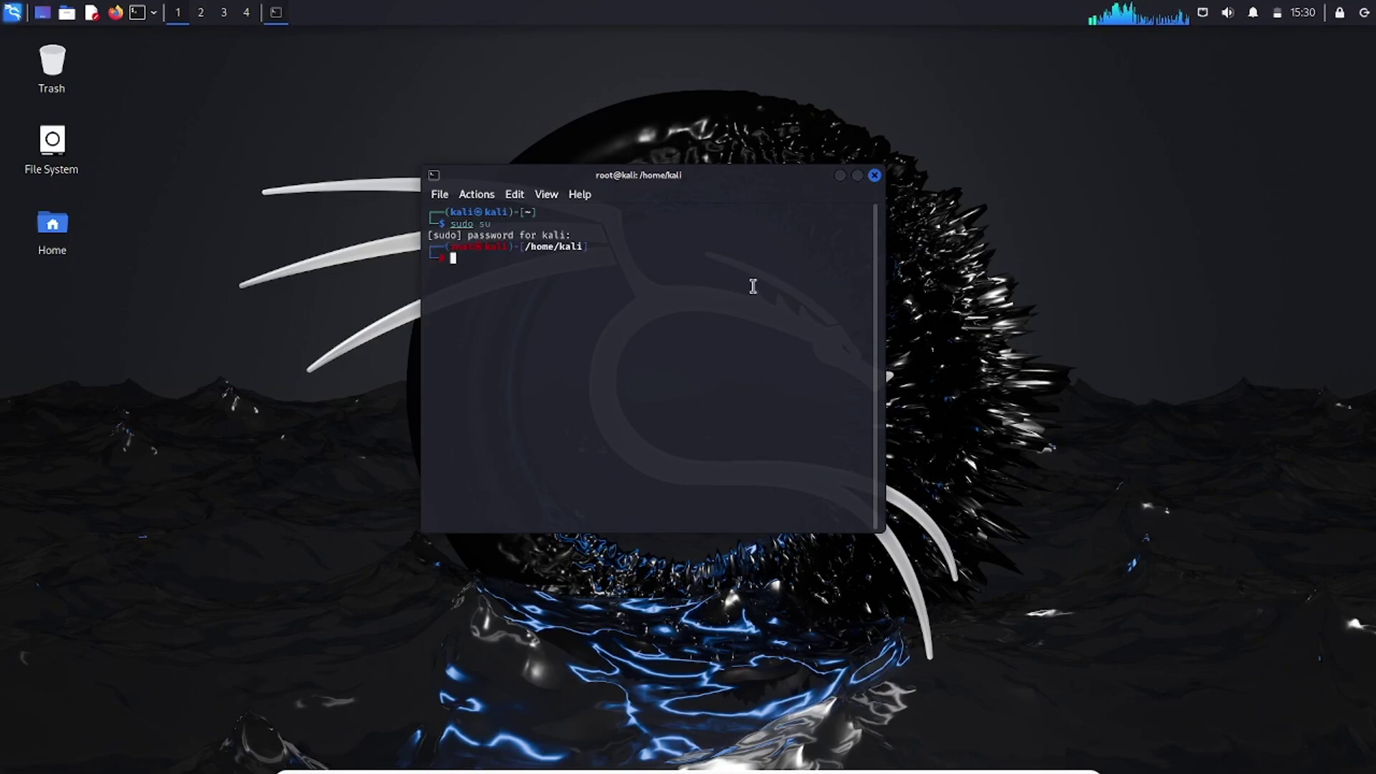
# Check the current user with the whoami command and close the terminal
pyautogui.write('whoami')
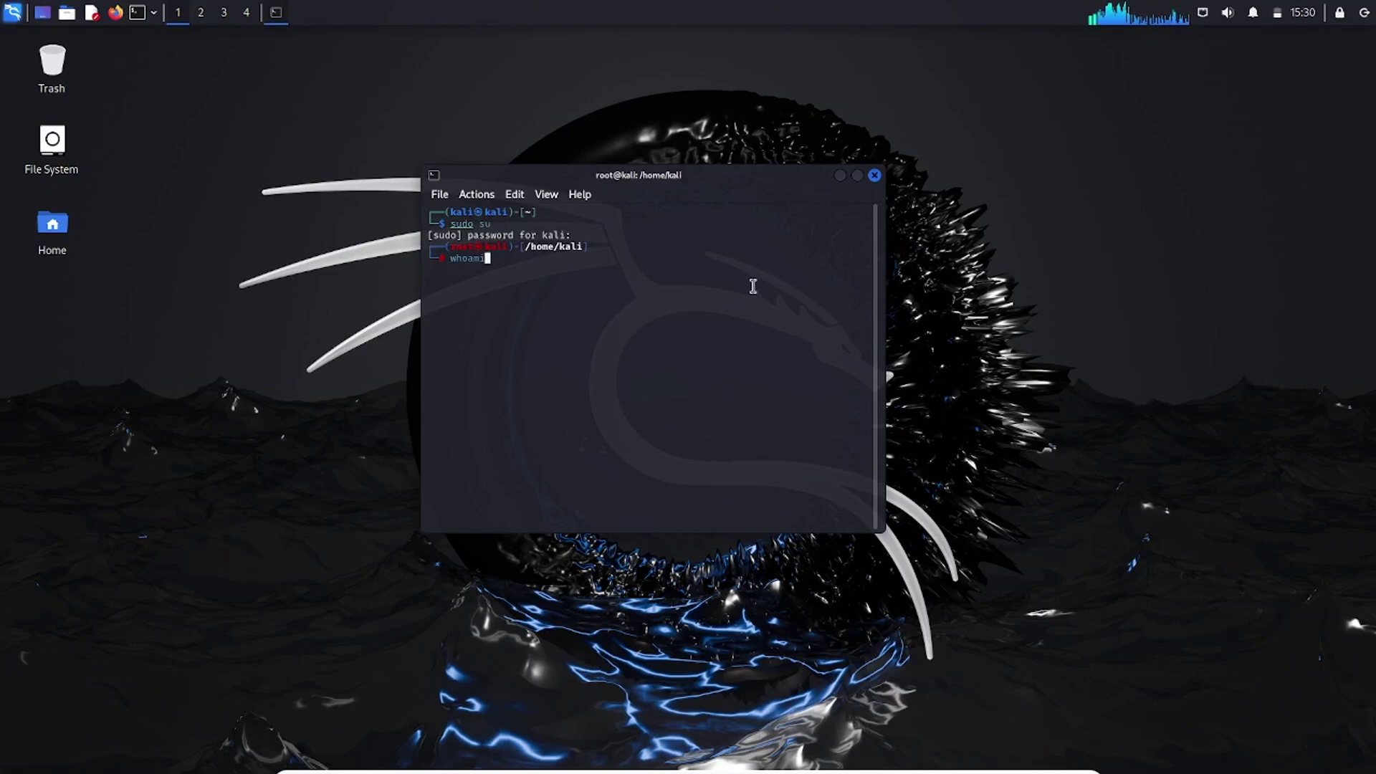
pyautogui.press('Return')
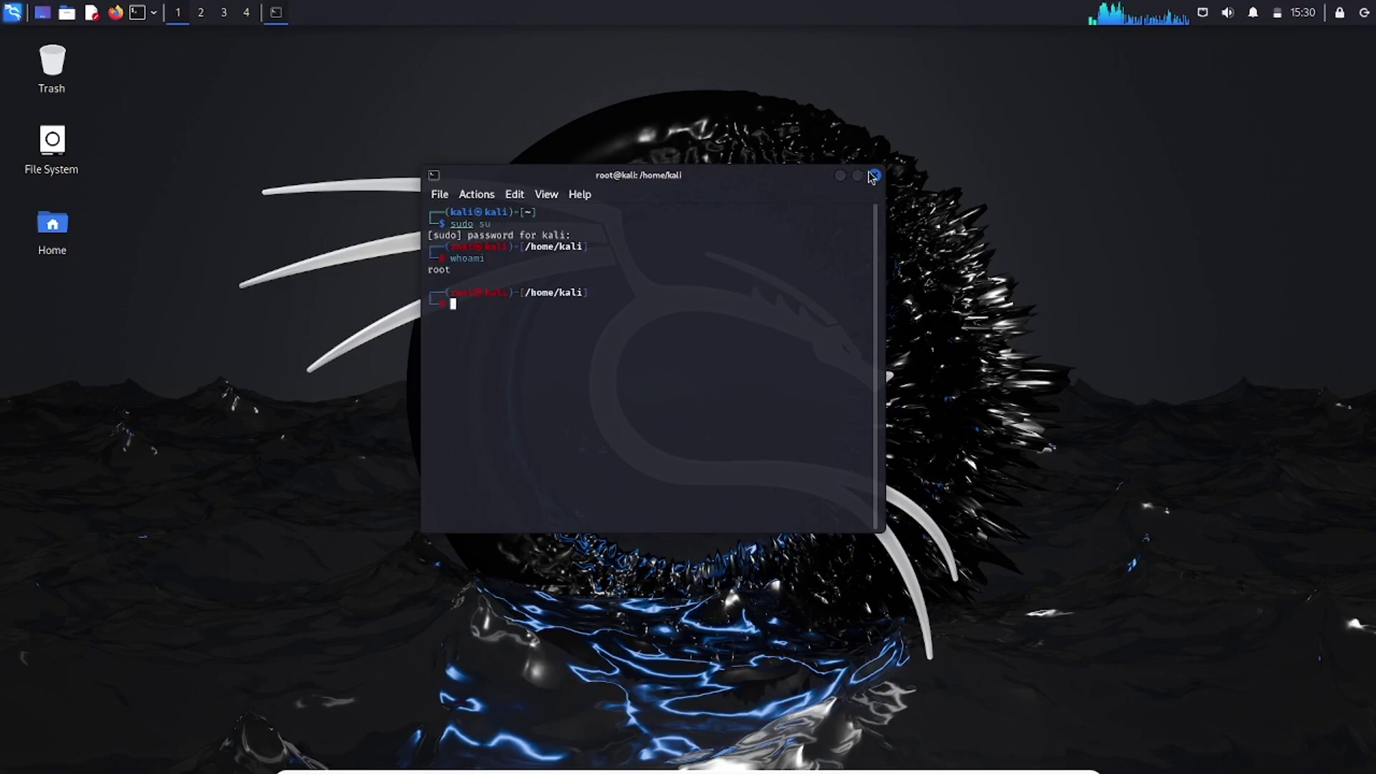
pyautogui.click(874, 177)
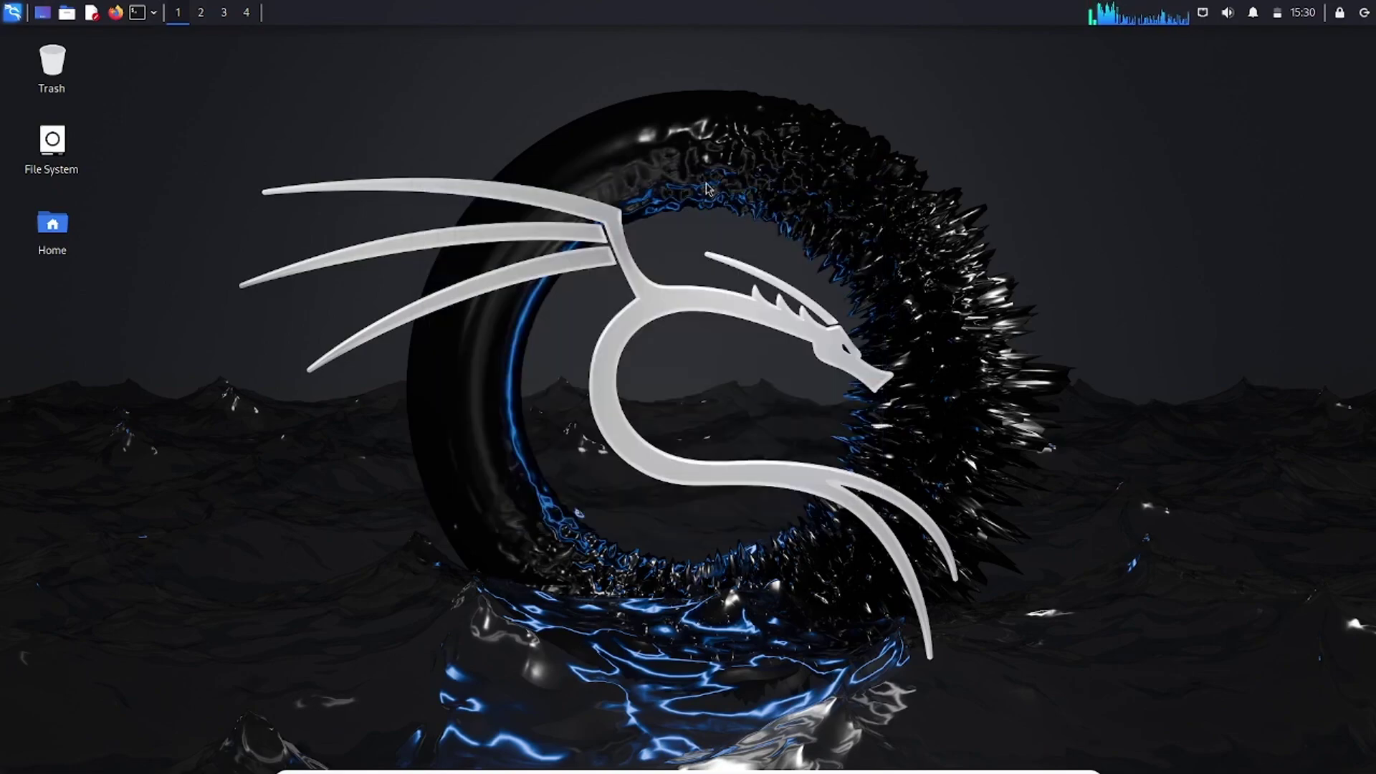
# Look through the Settings and All Applications categories of Kali's applications menu
pyautogui.click(13, 13)
pyautogui.click(57, 204)
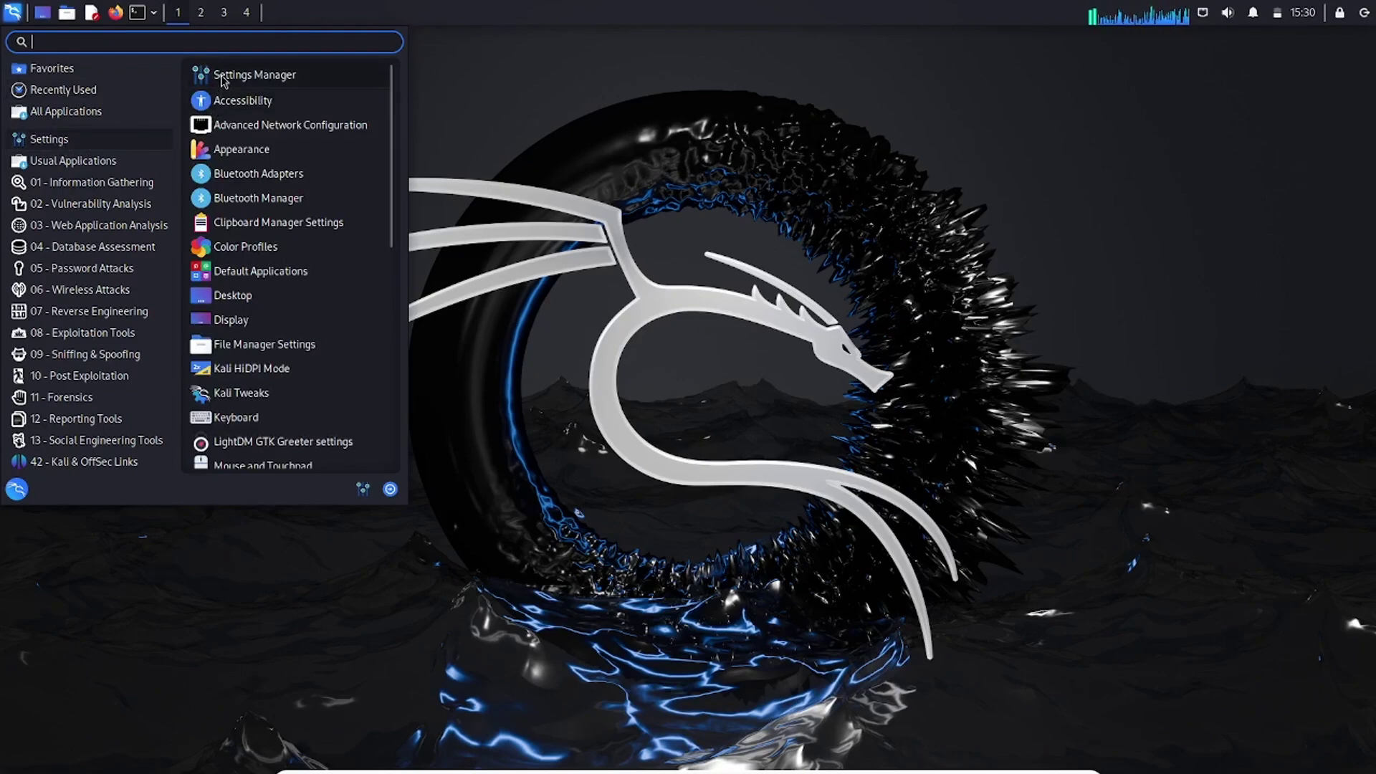
pyautogui.scroll(-5, 212, 257)
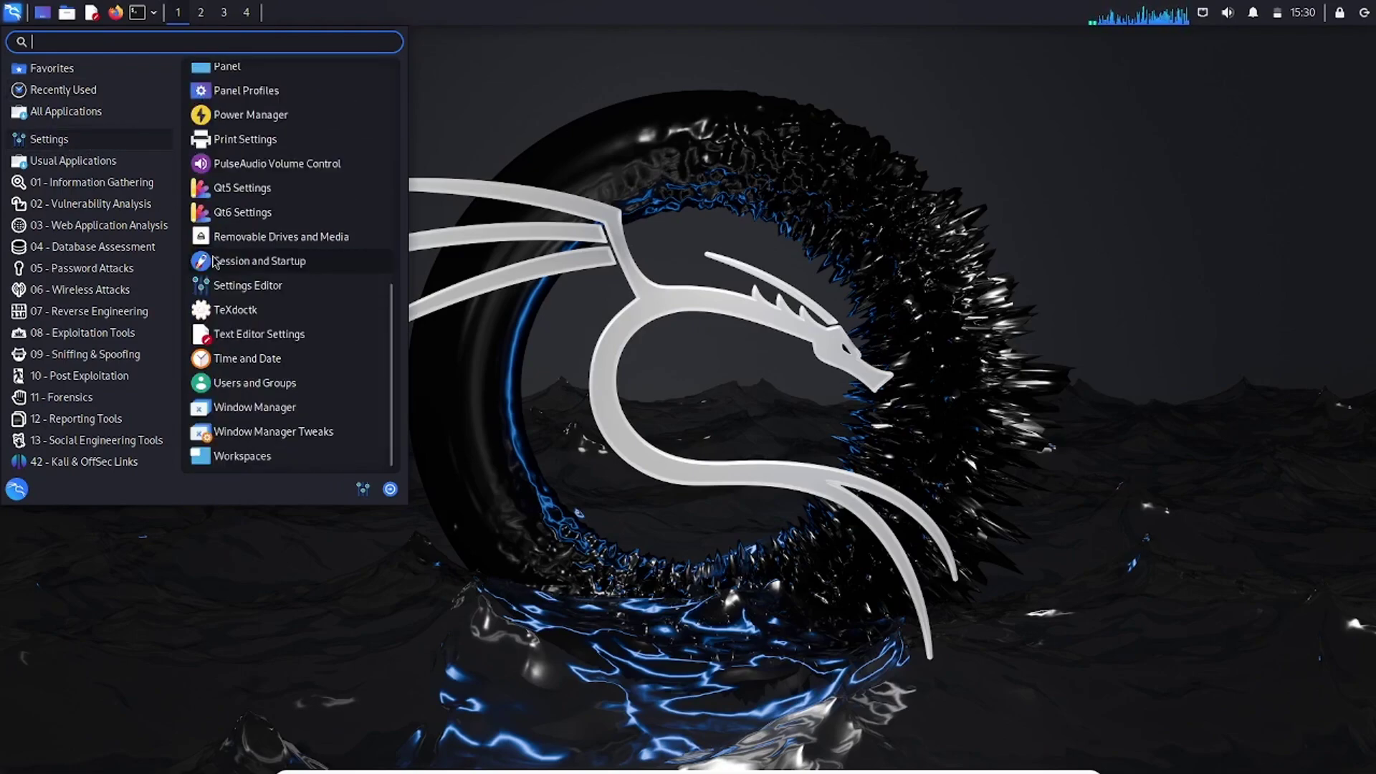
pyautogui.scroll(5, 215, 262)
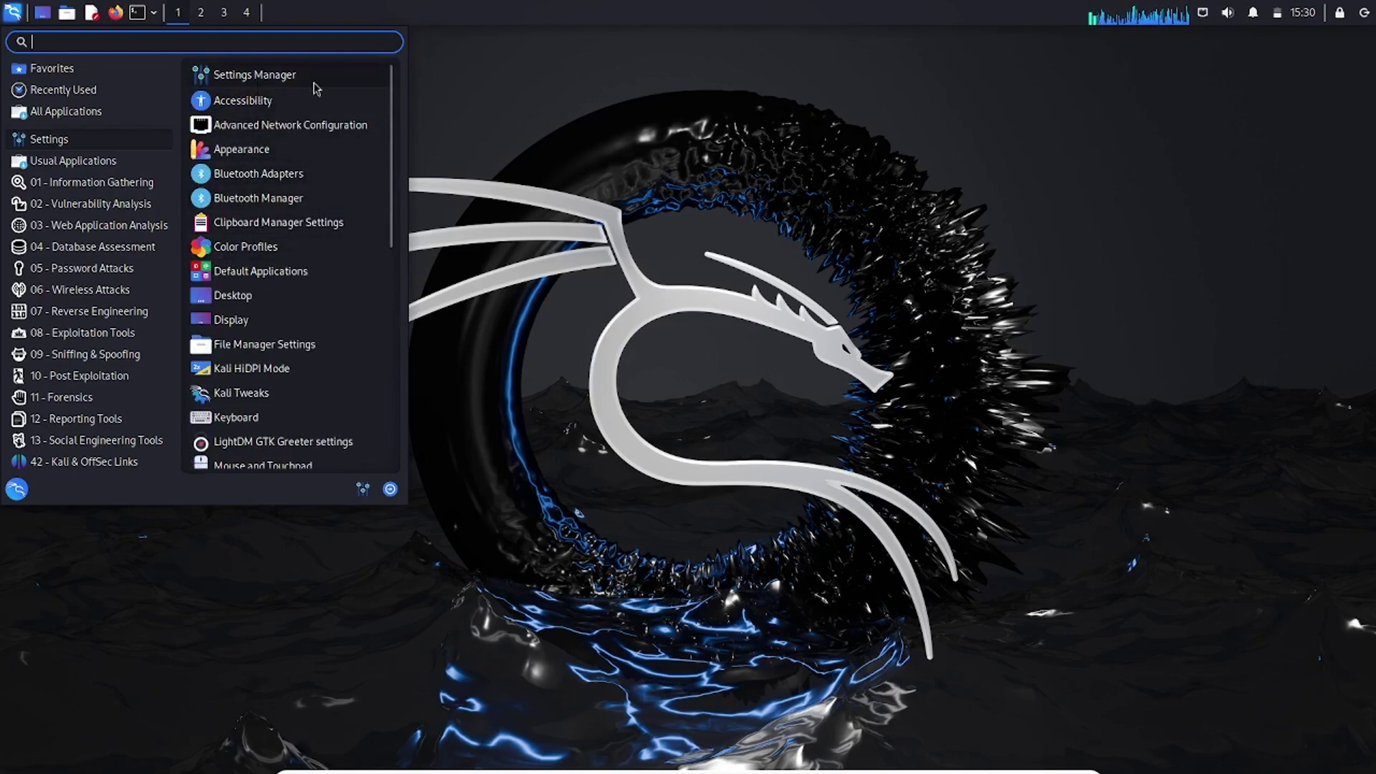
pyautogui.click(132, 112)
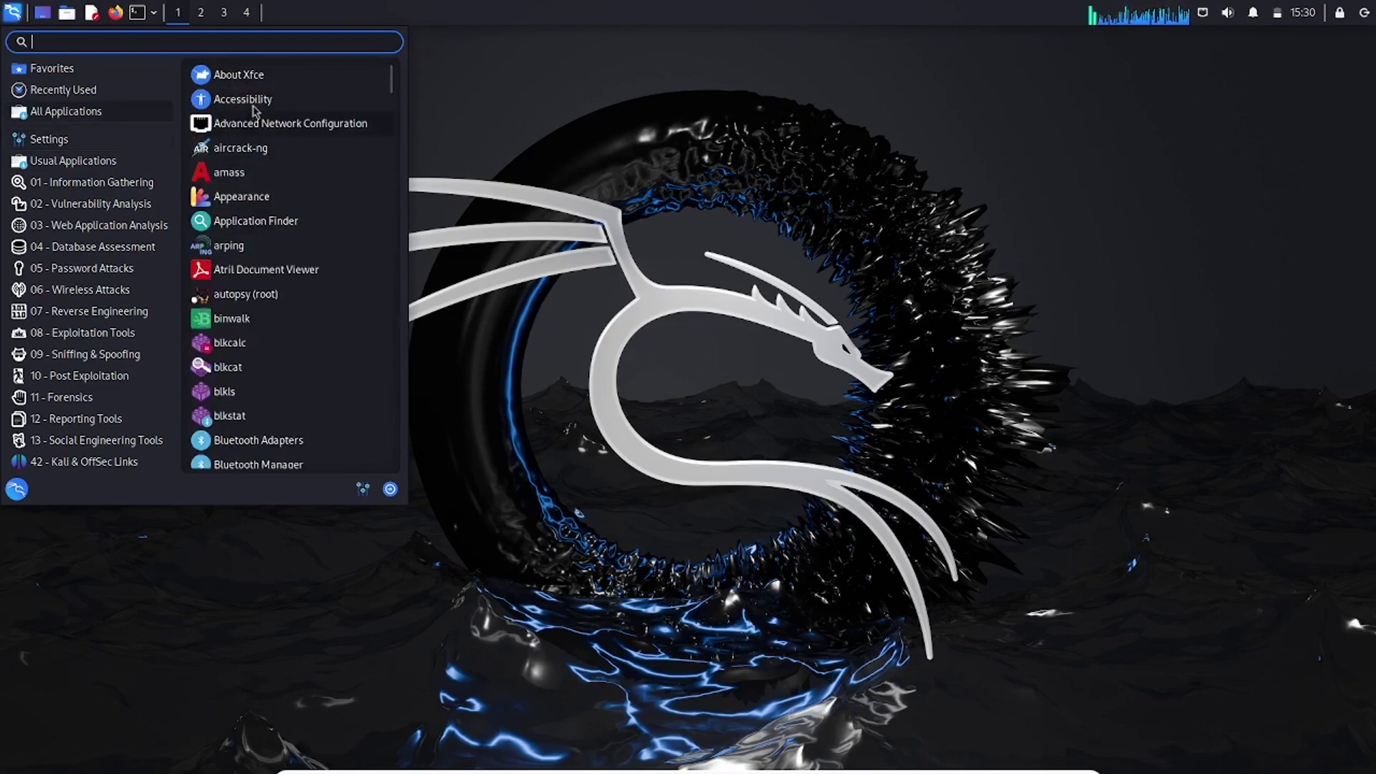
pyautogui.click(240, 76)
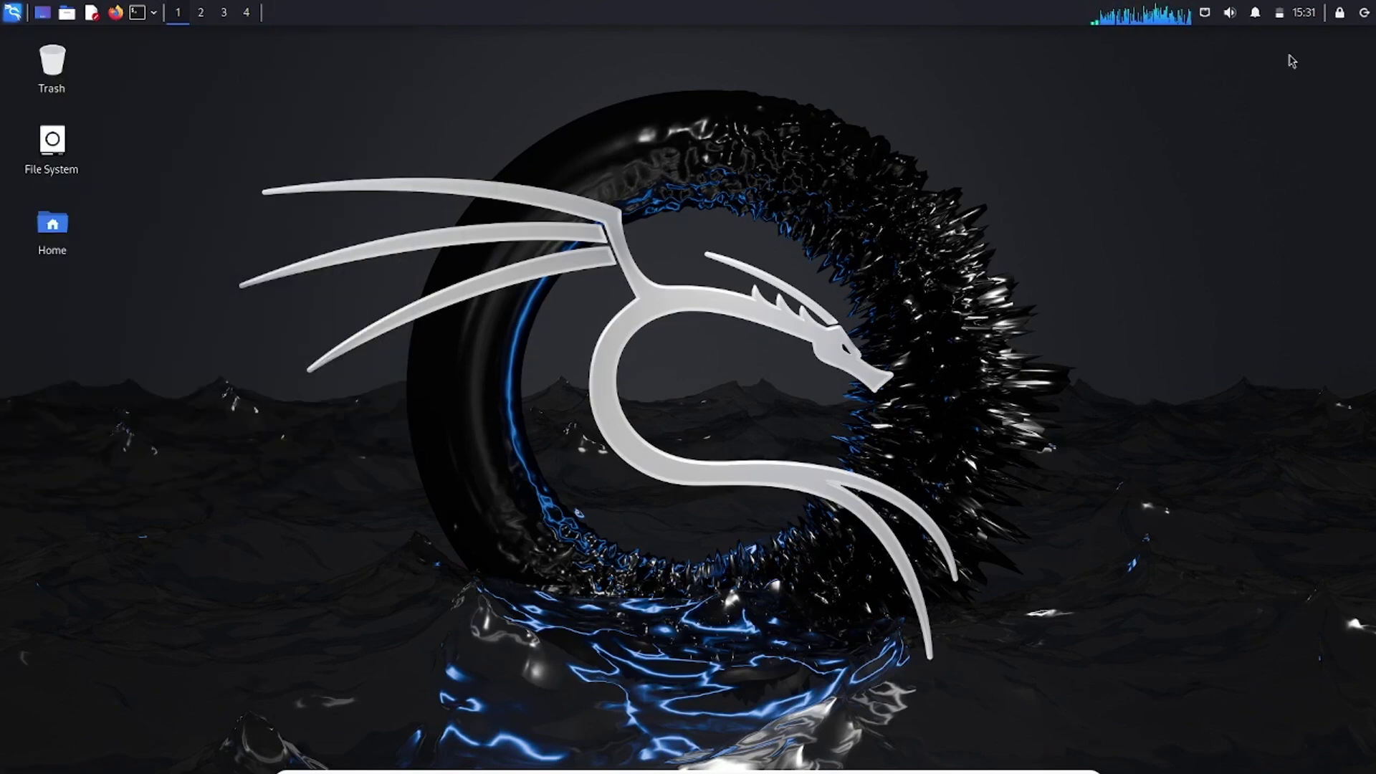
# Shut down the Kali virtual machine from its log-out options, keeping session saving for future logins enabled
pyautogui.click(1366, 15)
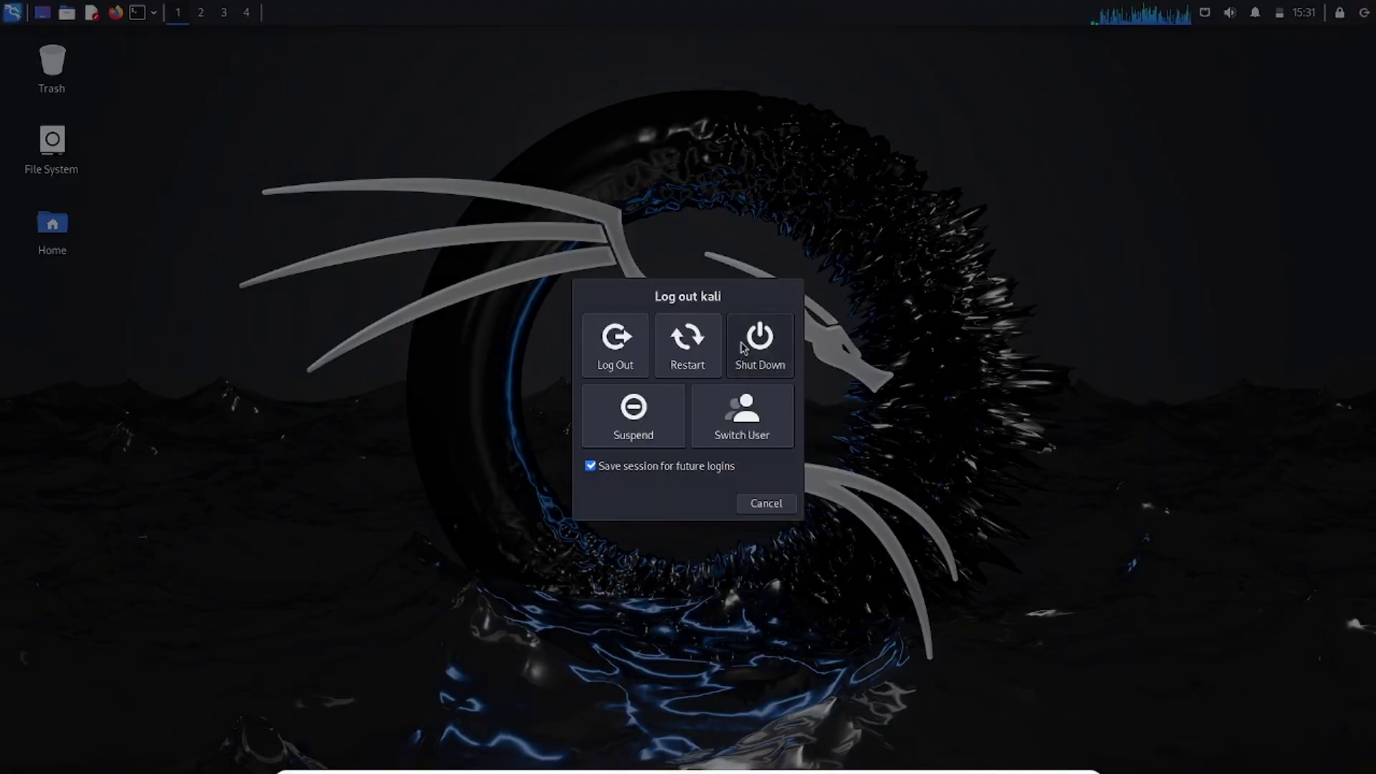
pyautogui.click(743, 348)
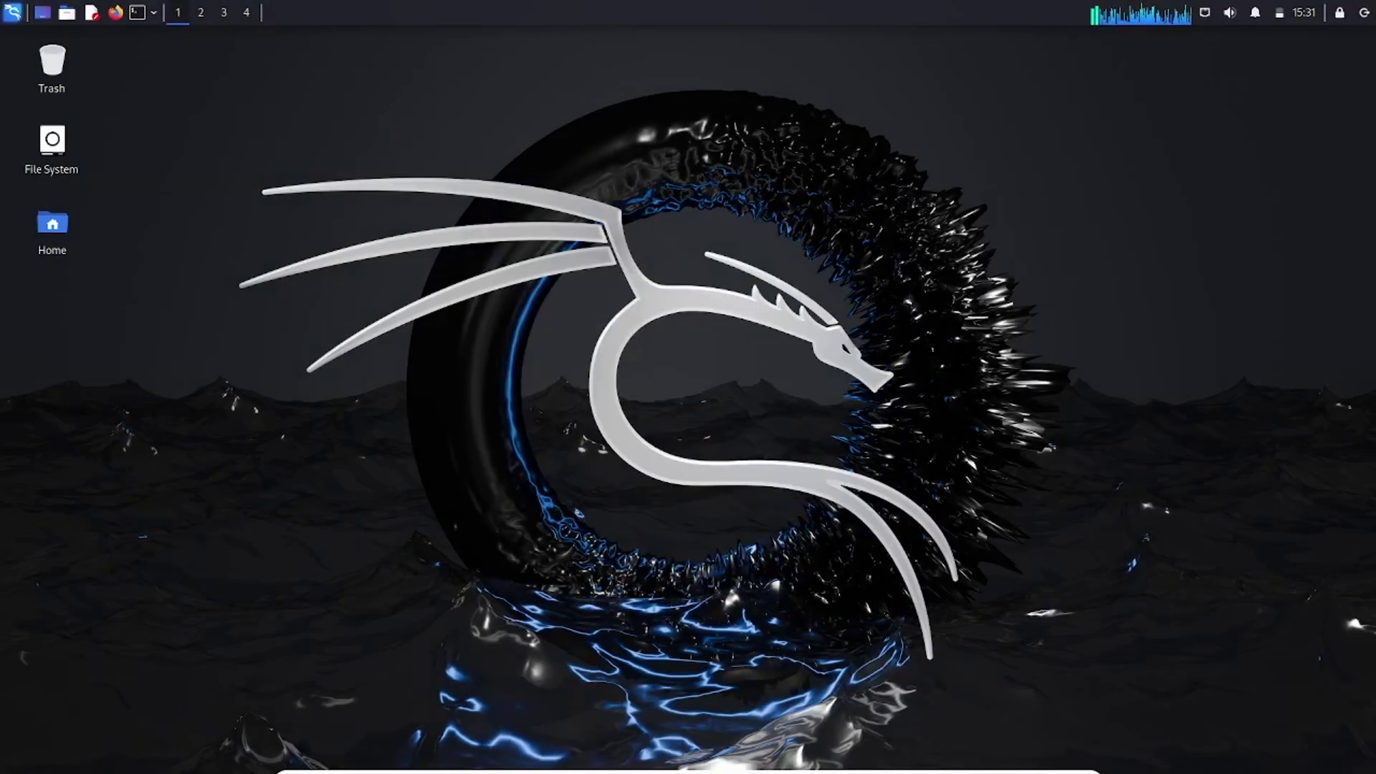